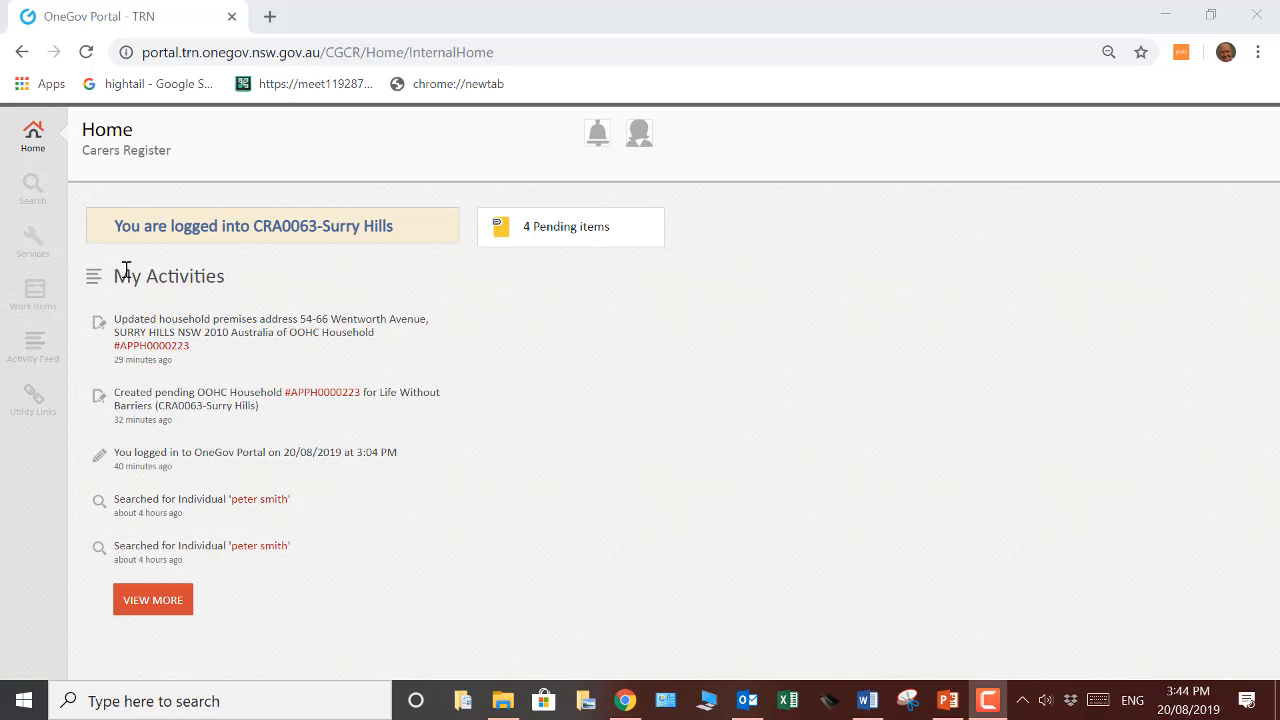
Start a new Record an OOHC application form from the Carers Register category of services
left_click(40, 252)
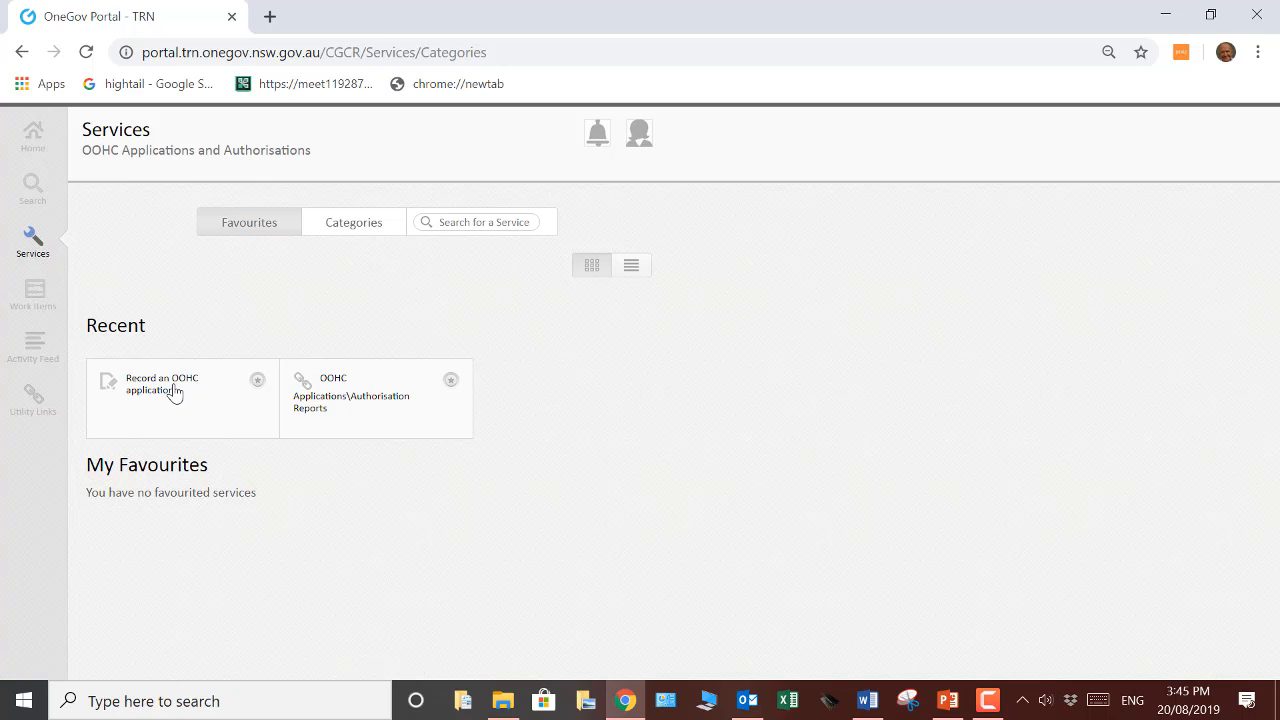
left_click(351, 230)
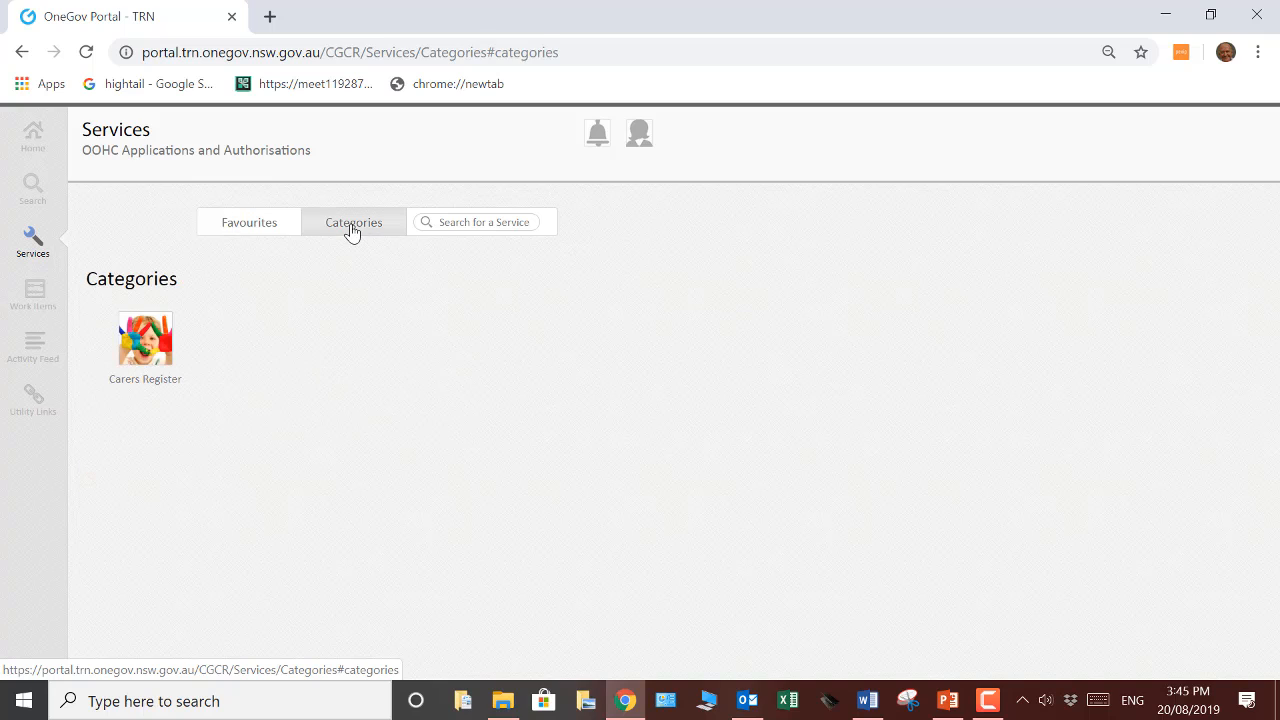
left_click(146, 355)
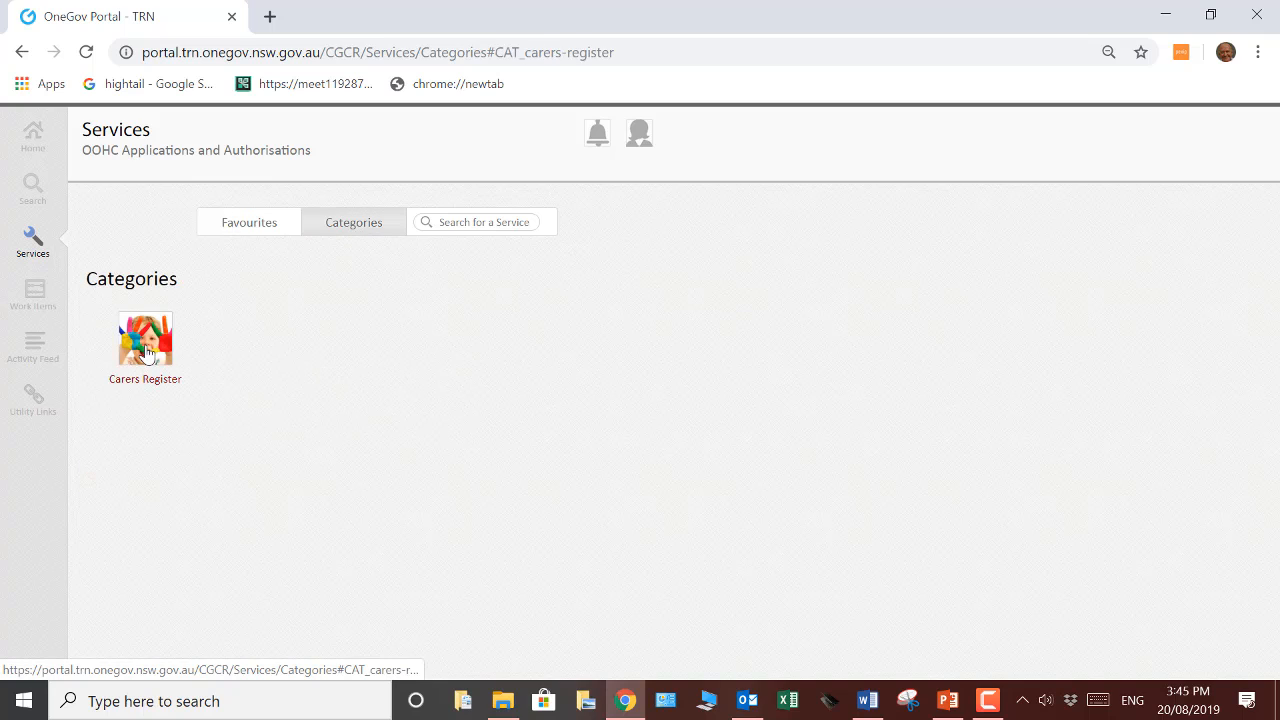
left_click(536, 487)
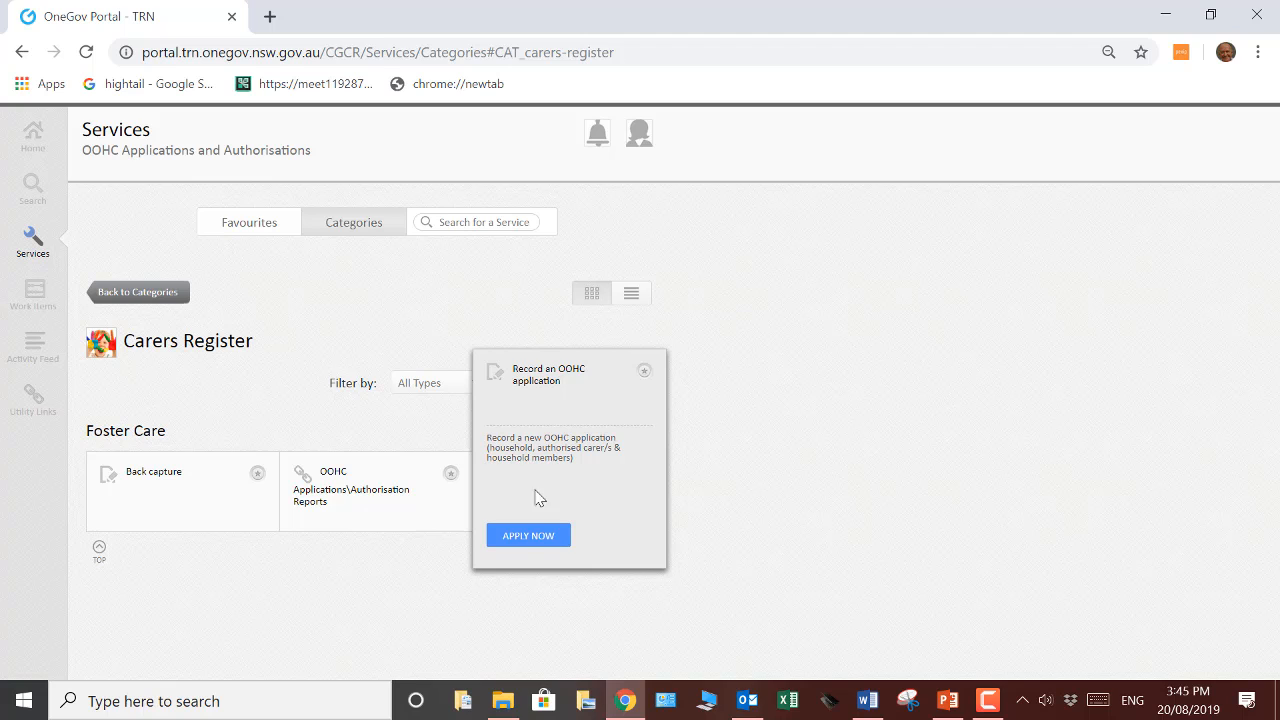
left_click(527, 540)
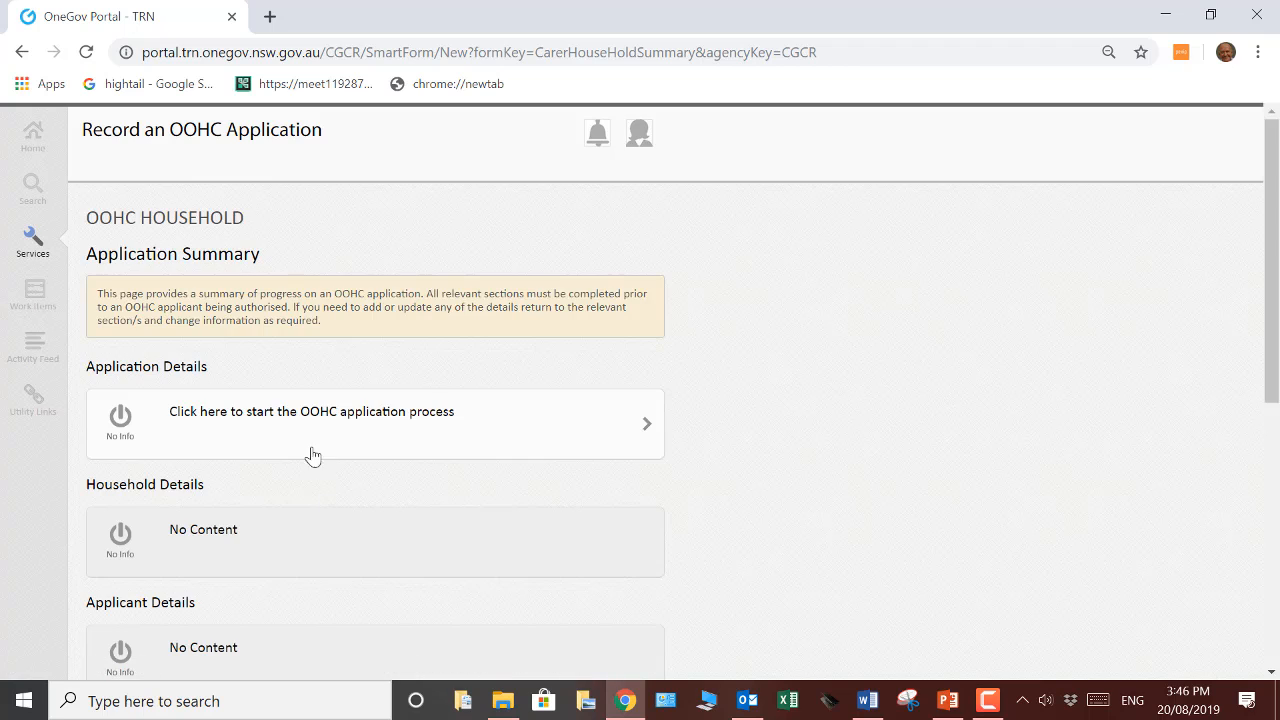
Fill in the Application Details with 20/08/2019 as the date the application was lodged, and save them
left_click(307, 427)
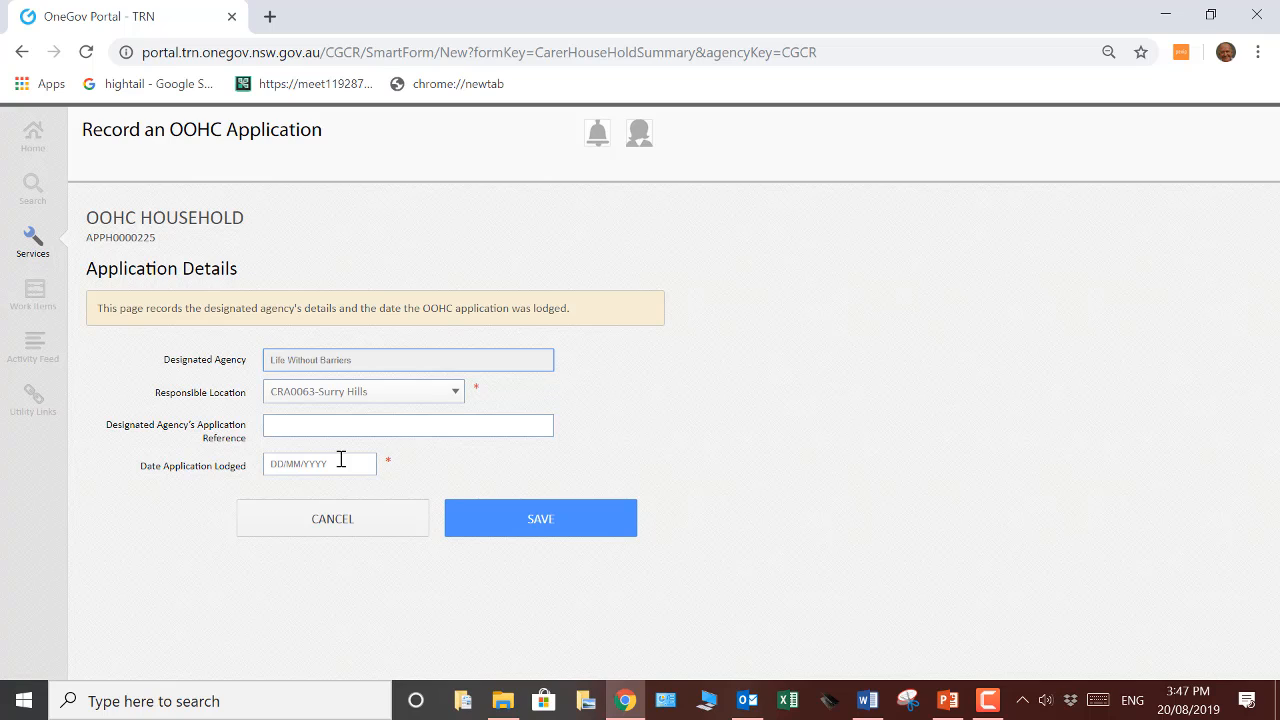
left_click(341, 460)
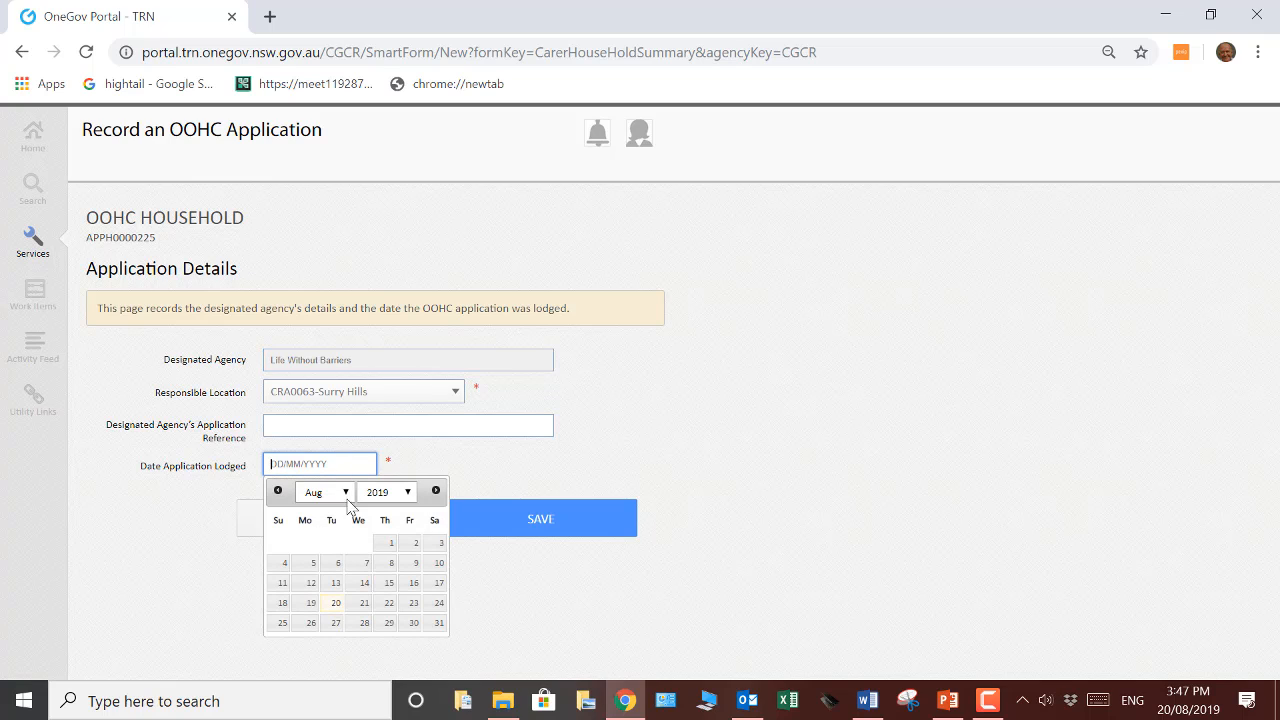
left_click(336, 608)
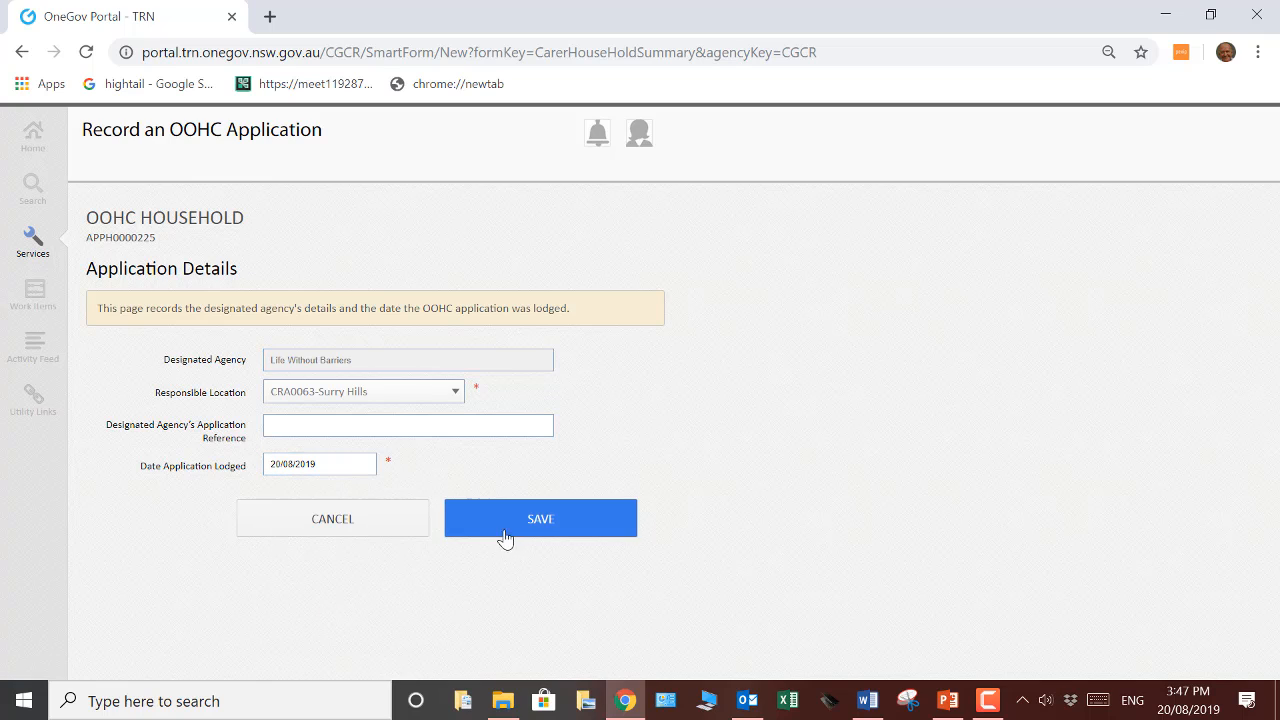
left_click(534, 520)
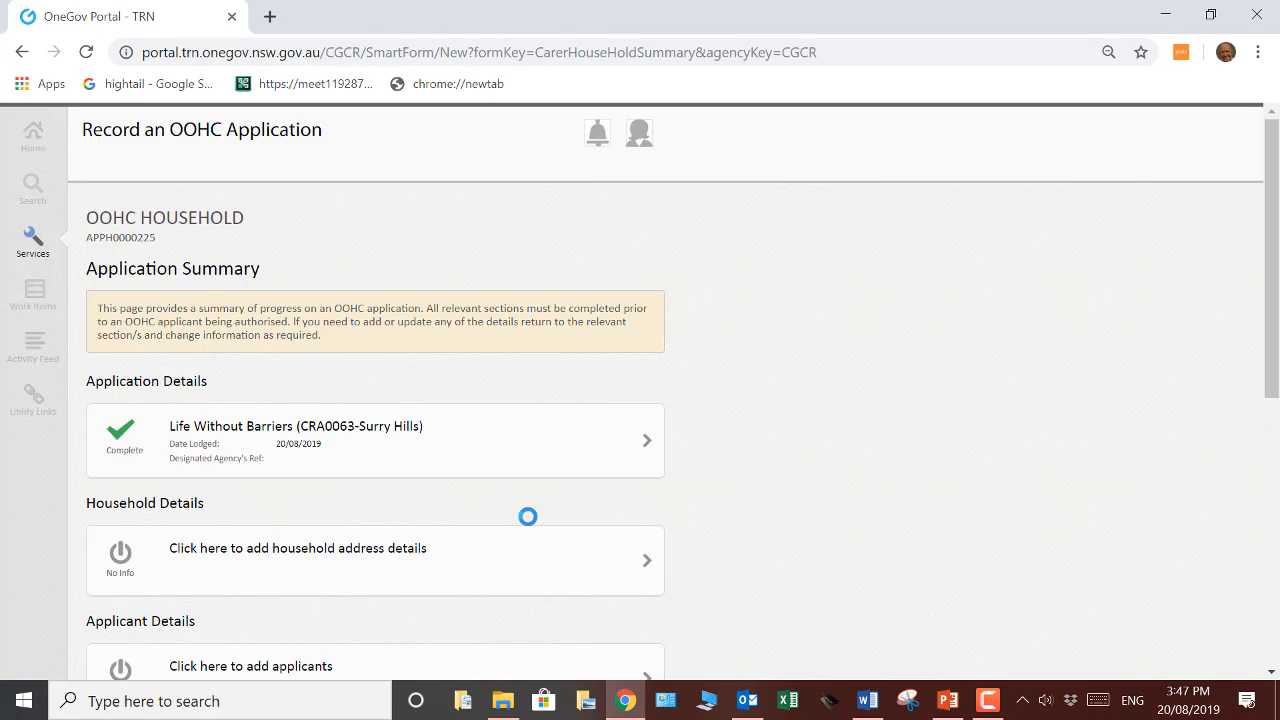
Add the household's residential address from the suggested matches and save the Household Details with the home inspection left blank
left_click(352, 566)
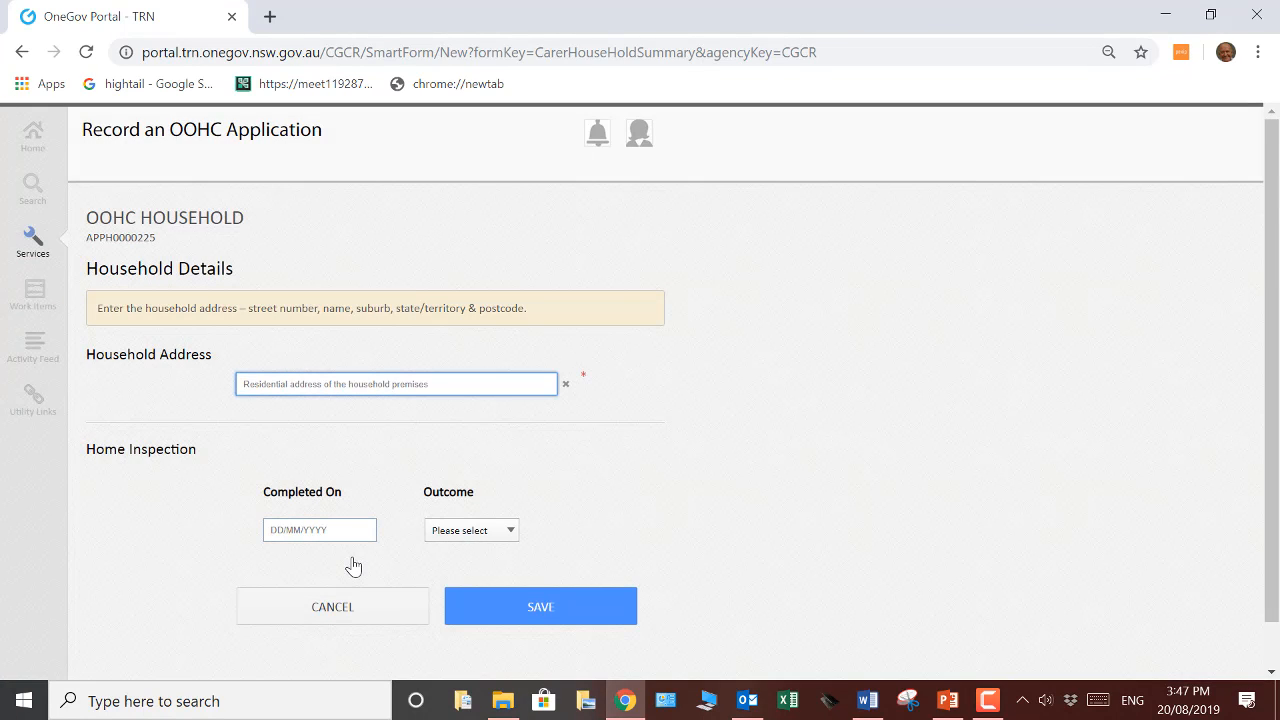
left_click(353, 383)
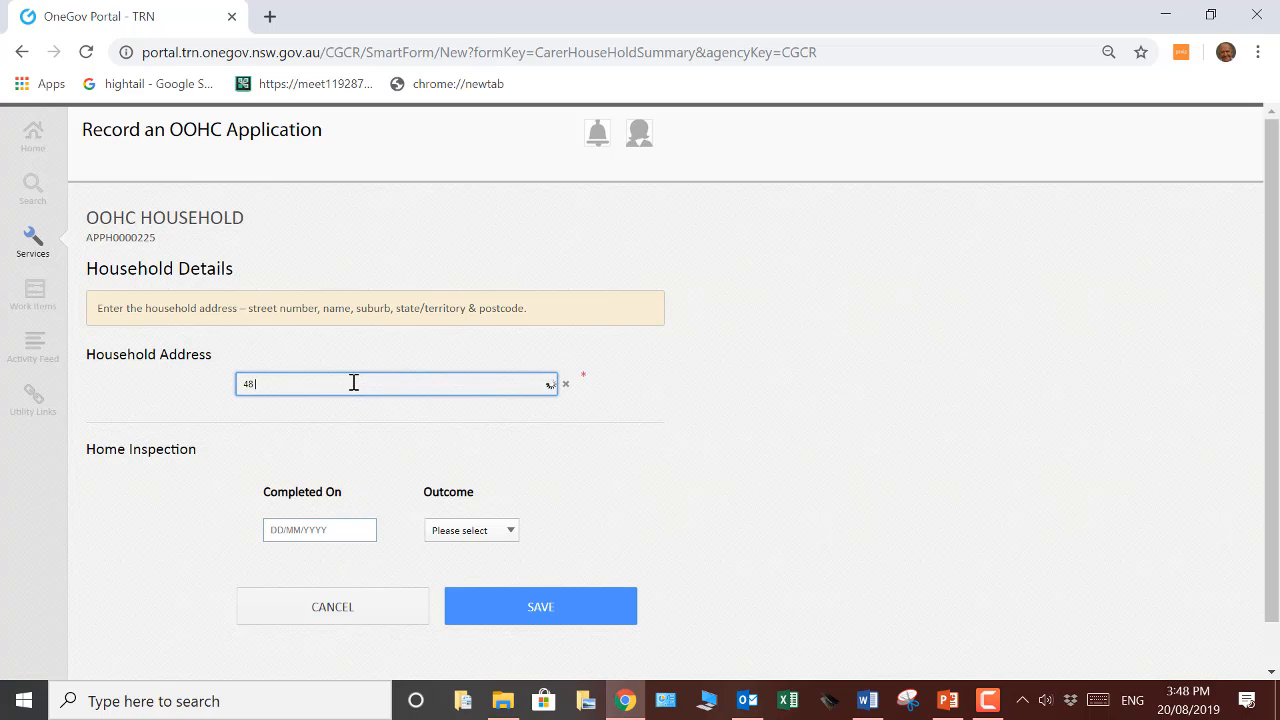
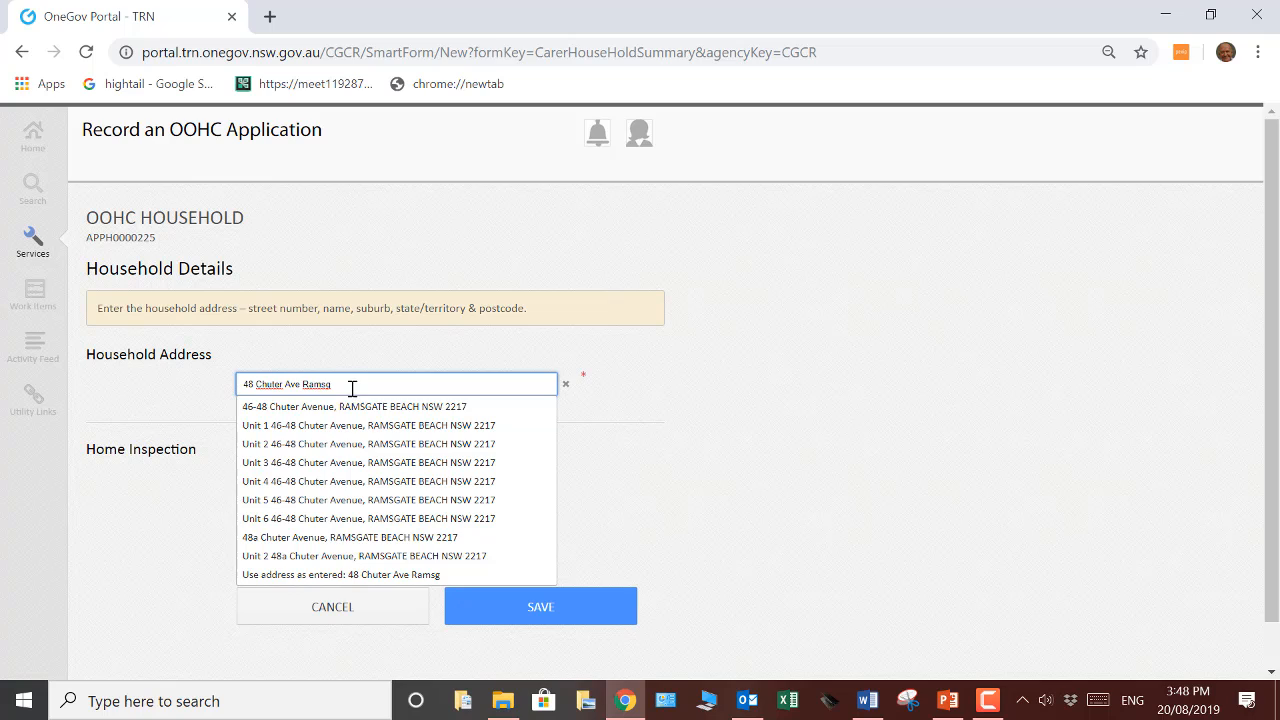
left_click(358, 409)
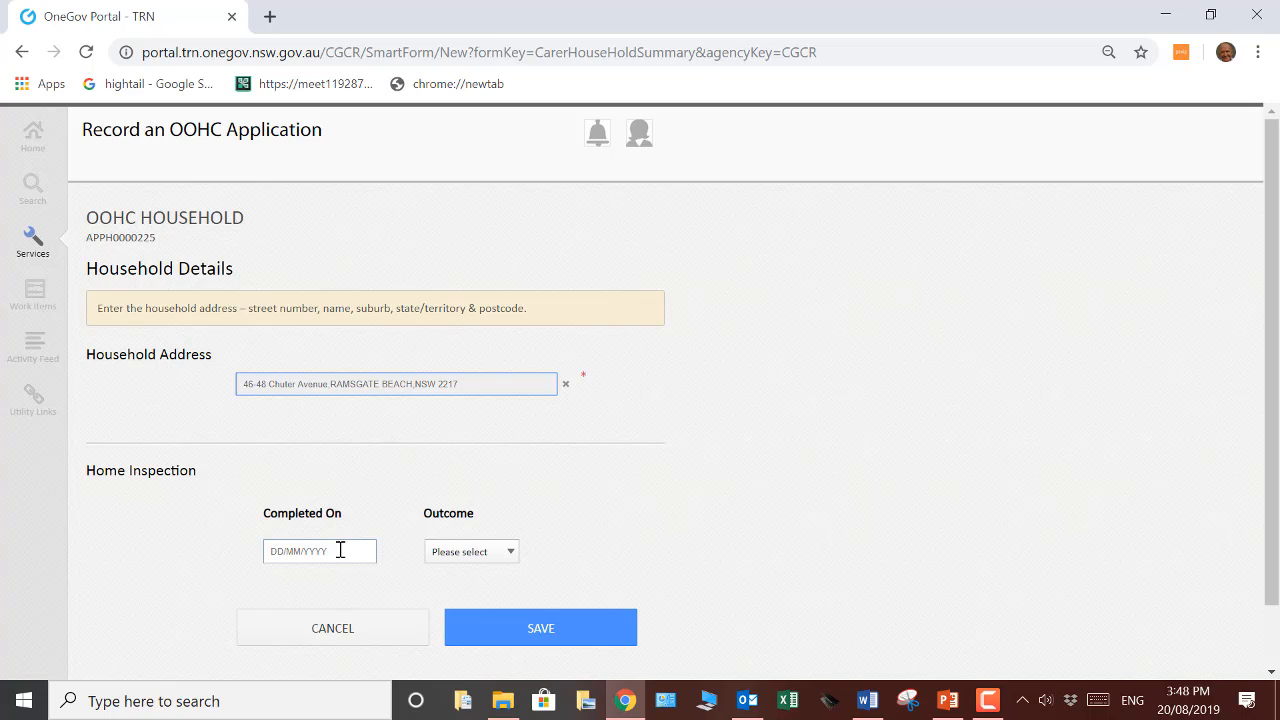
left_click(512, 556)
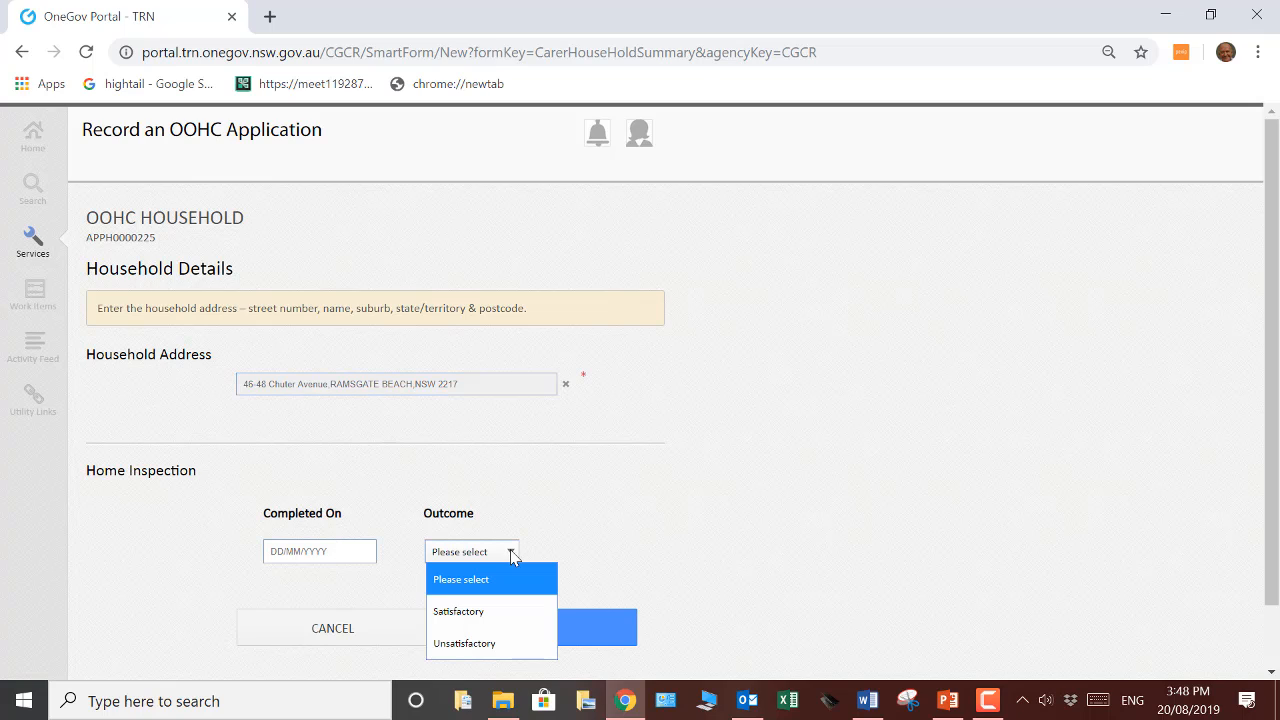
left_click(512, 556)
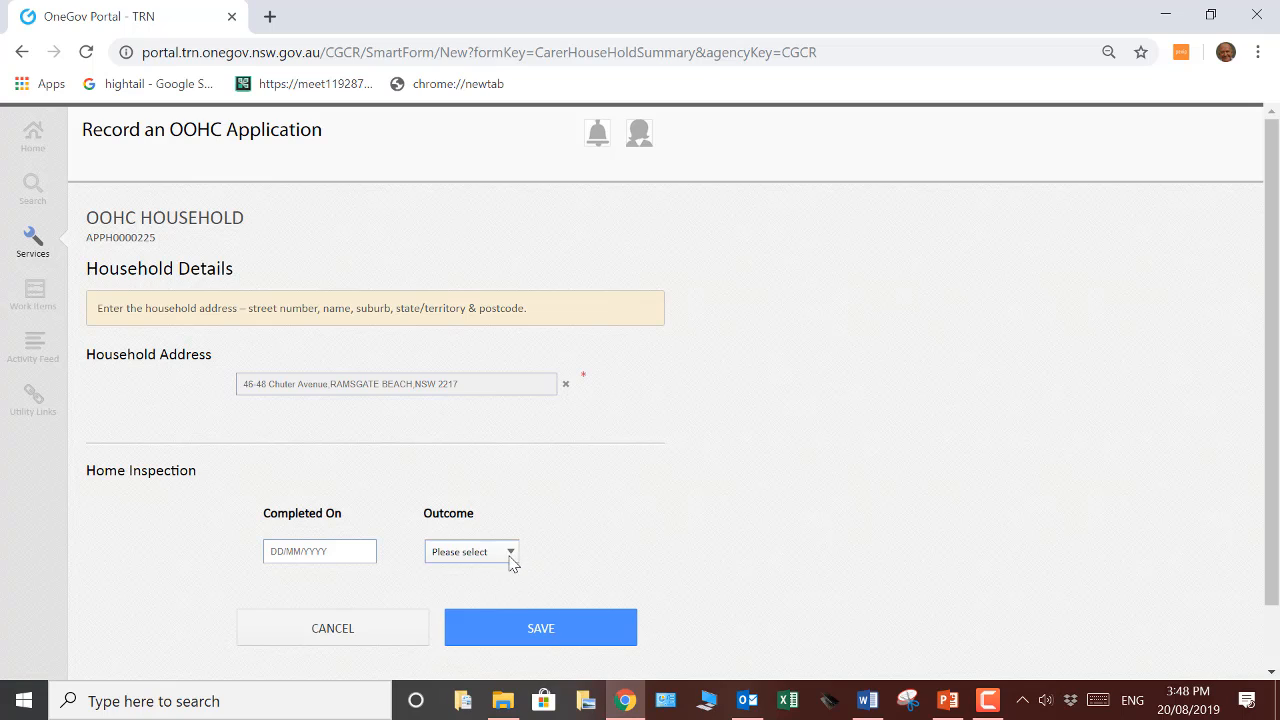
left_click(538, 632)
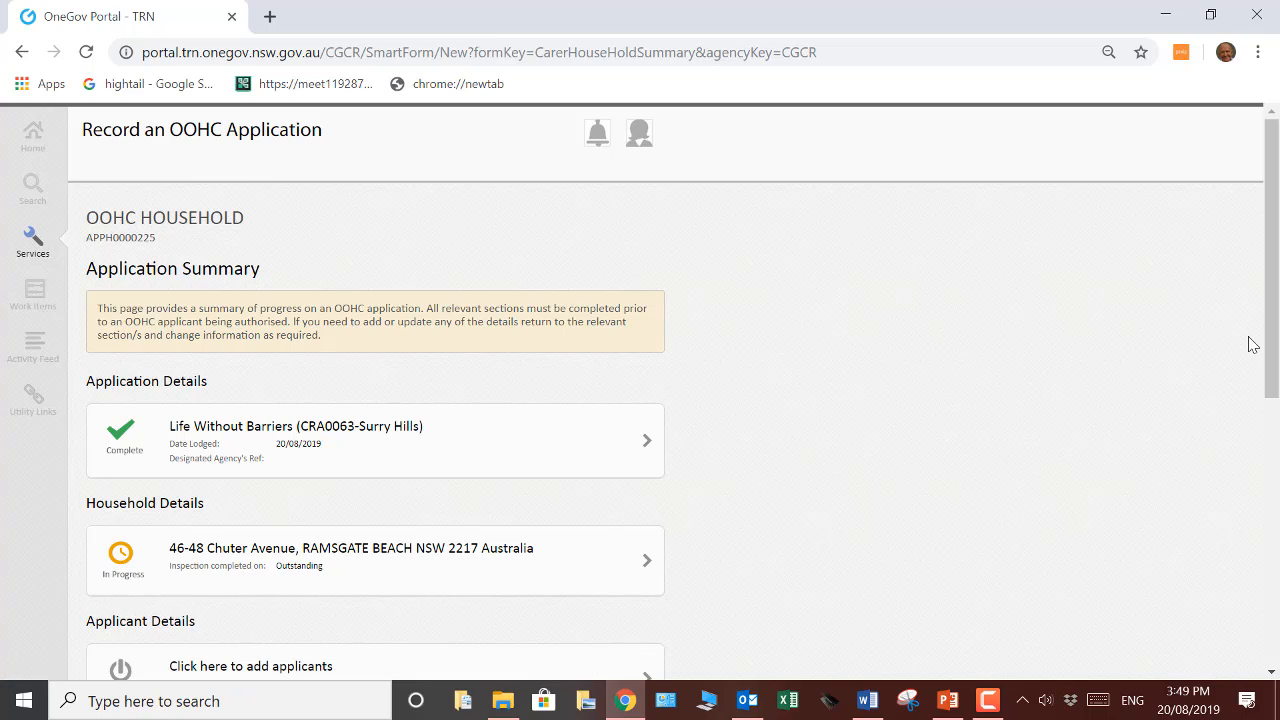
Begin adding an applicant by entering the person's last, first and middle names and date of birth as search criteria
left_click_drag(1270, 330, 1265, 400)
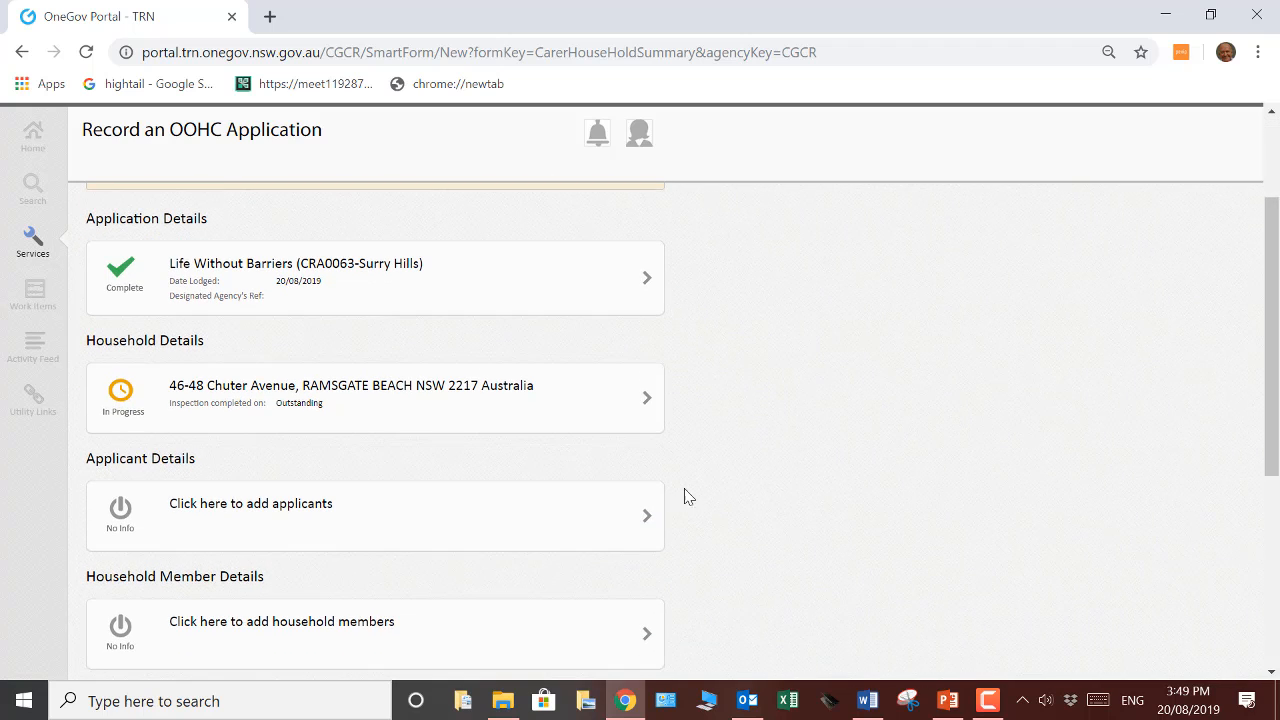
left_click(303, 530)
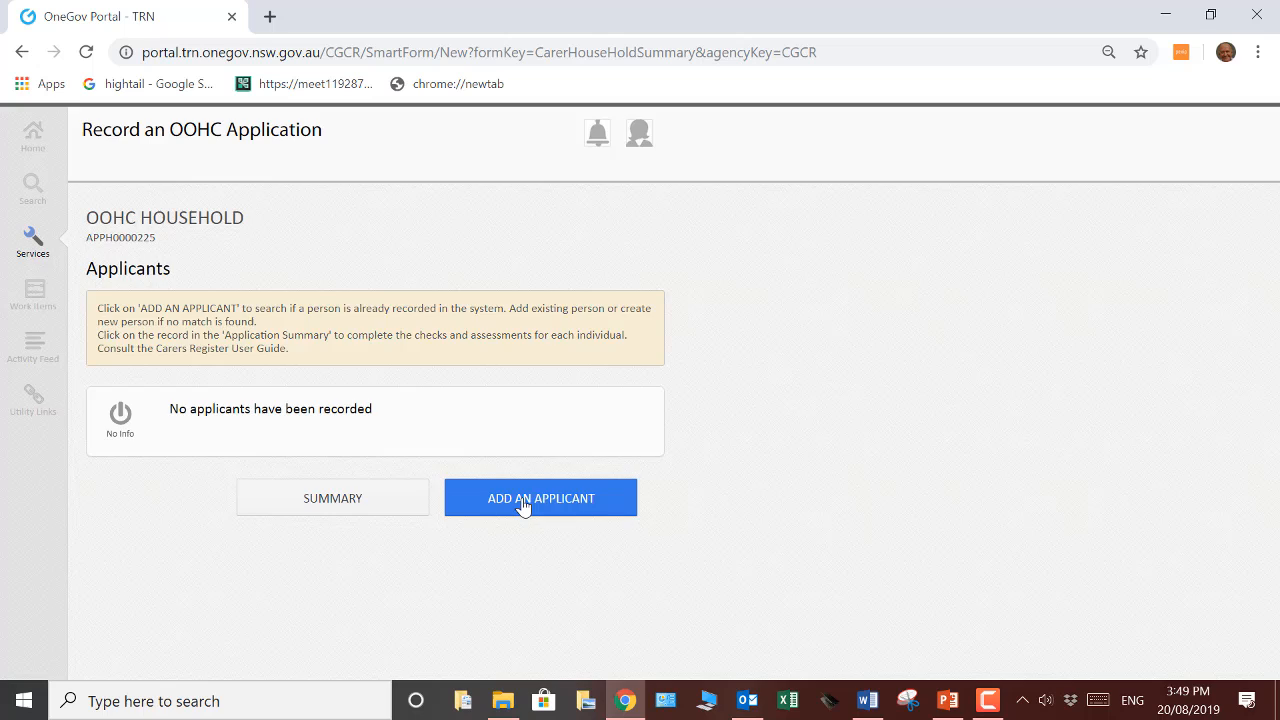
left_click(522, 507)
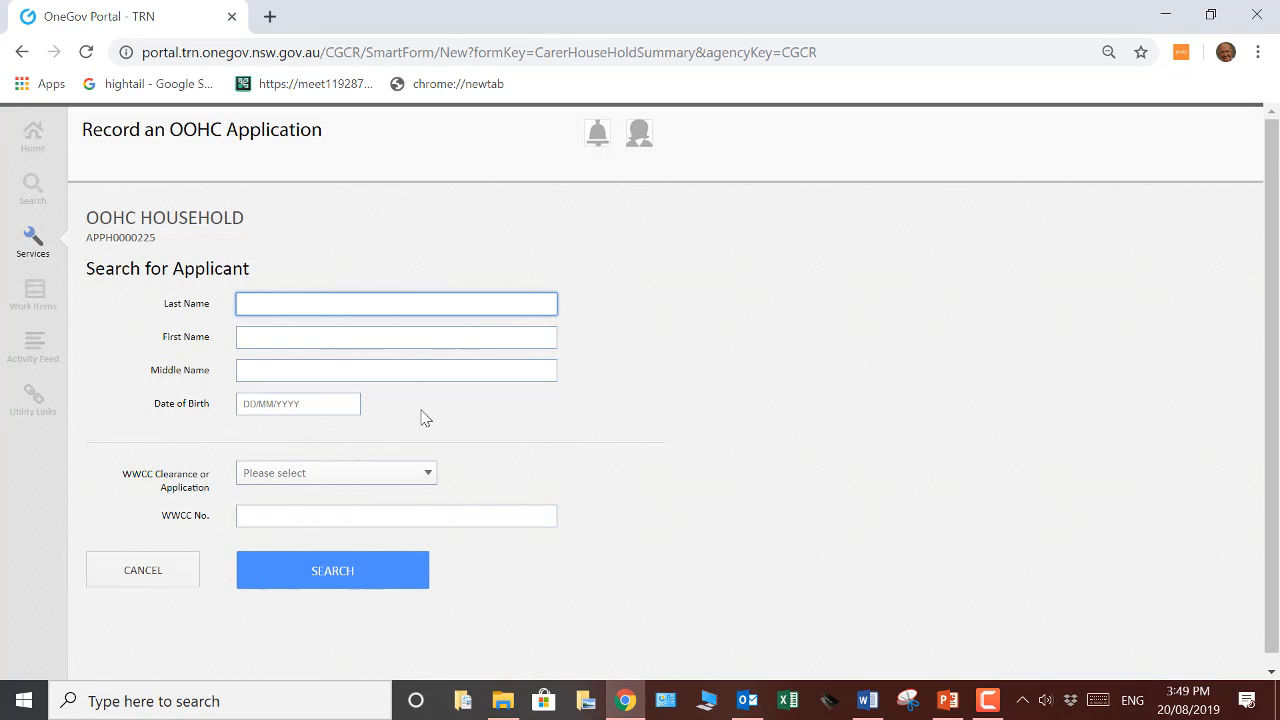
key("Tab")
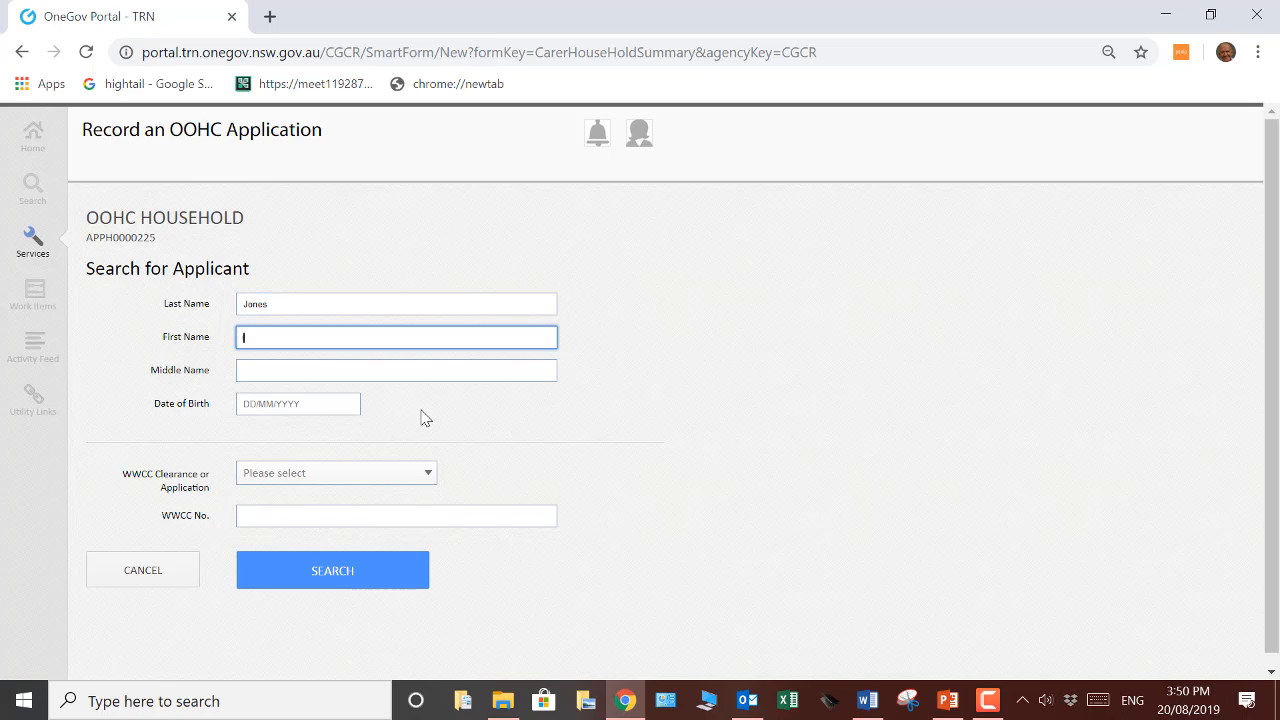
key("Tab")
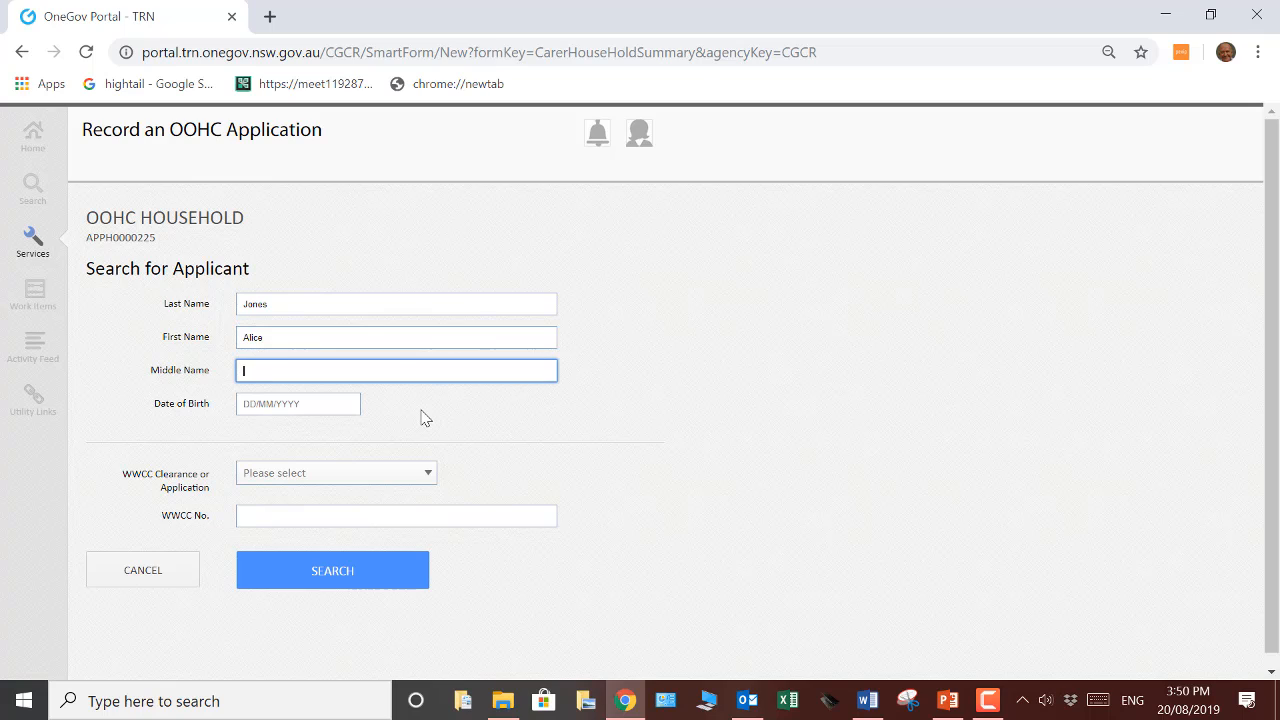
left_click(307, 406)
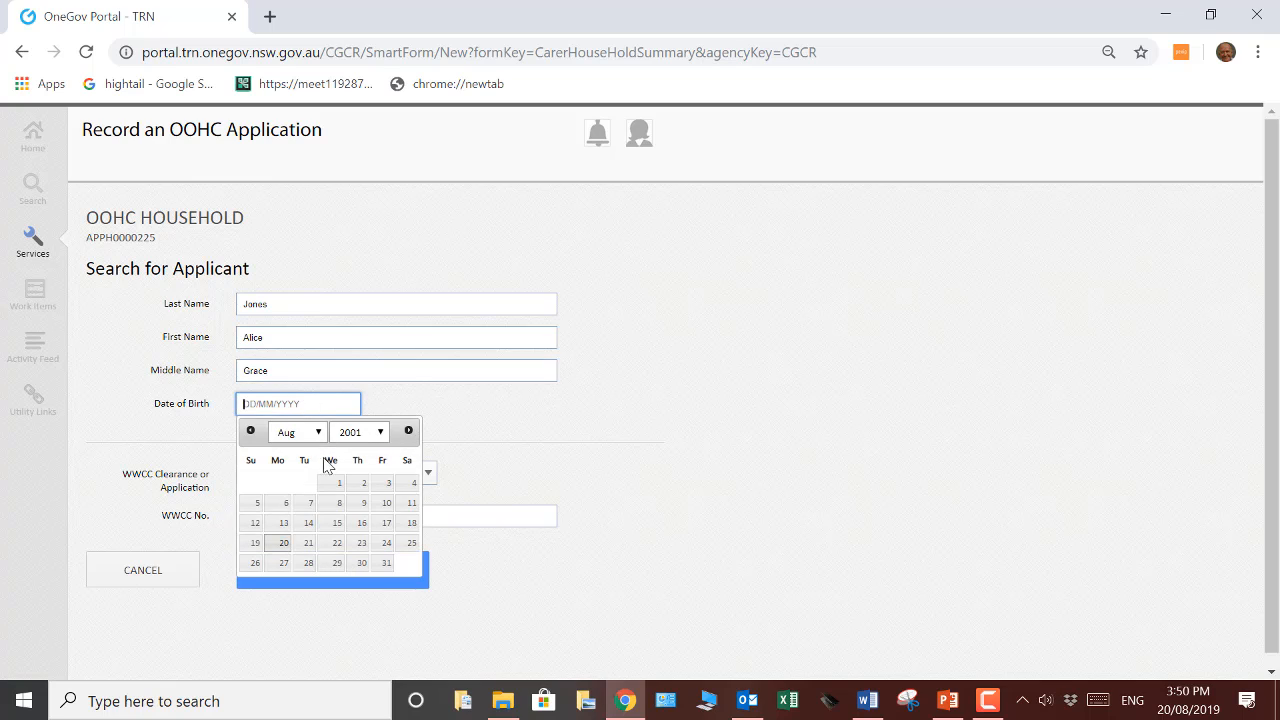
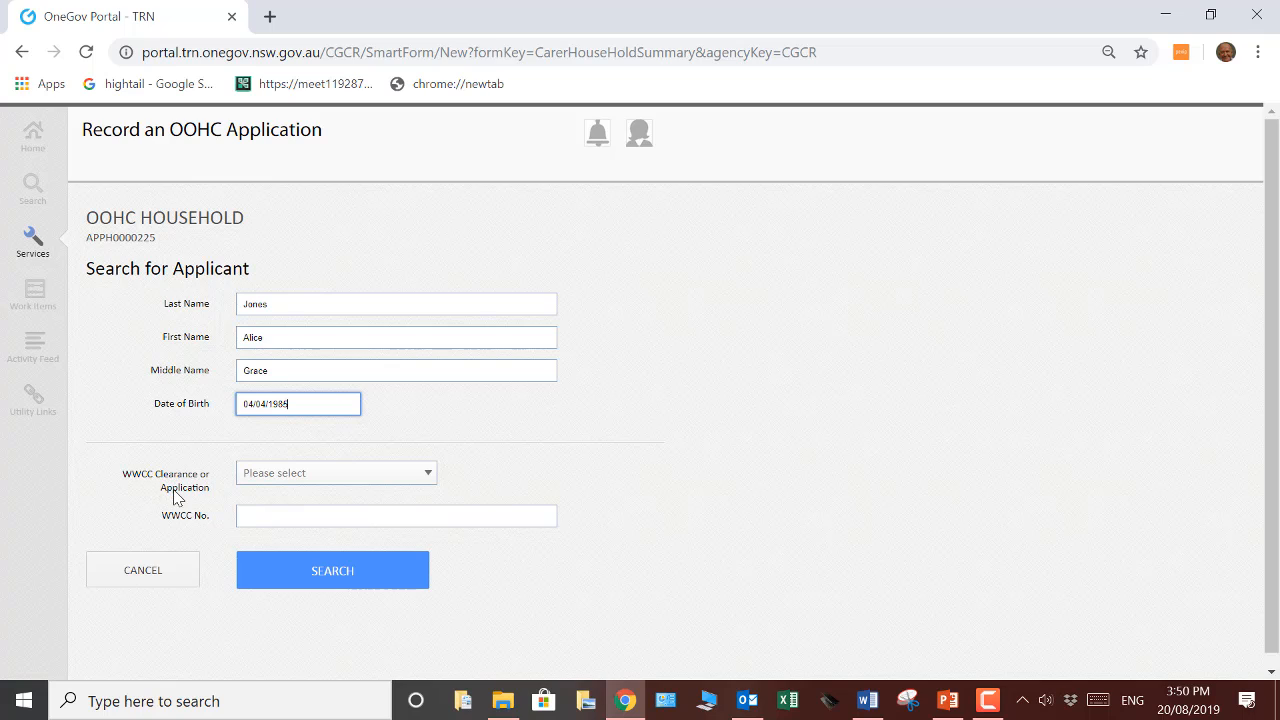
key("Tab")
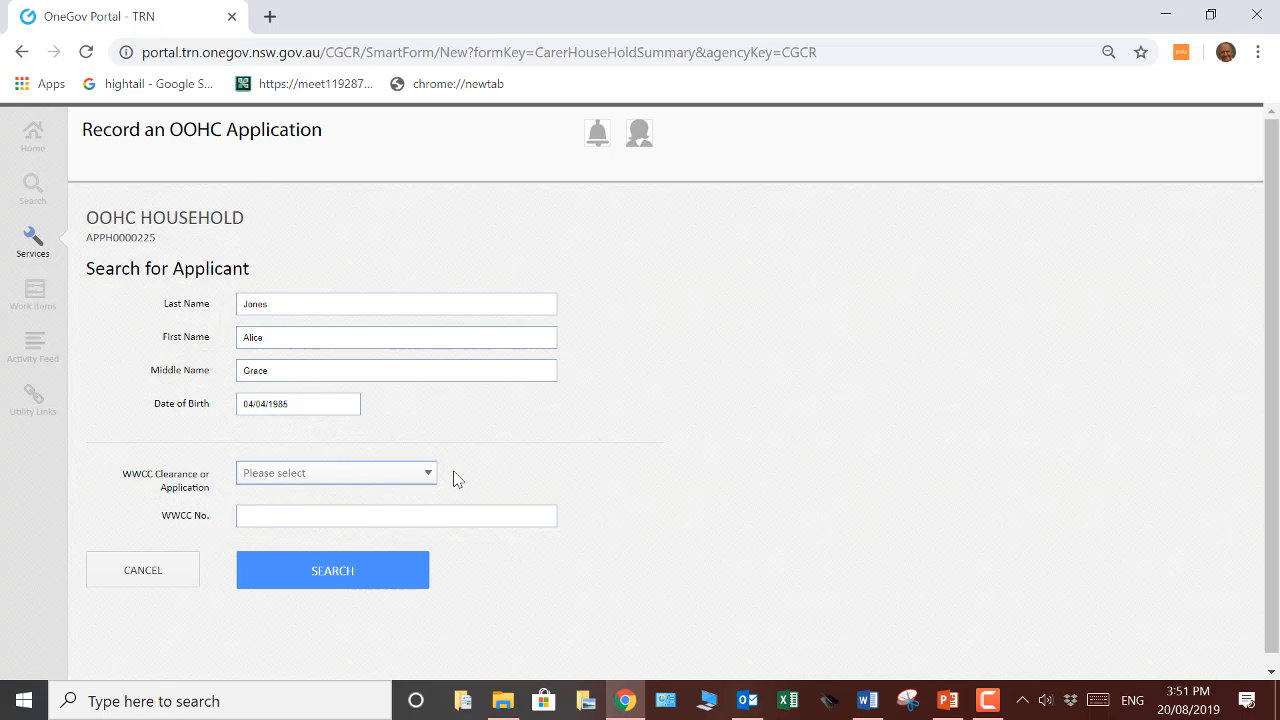
Select WWCC Application Number as the check type and enter the applicant's WWCC application number
left_click(430, 476)
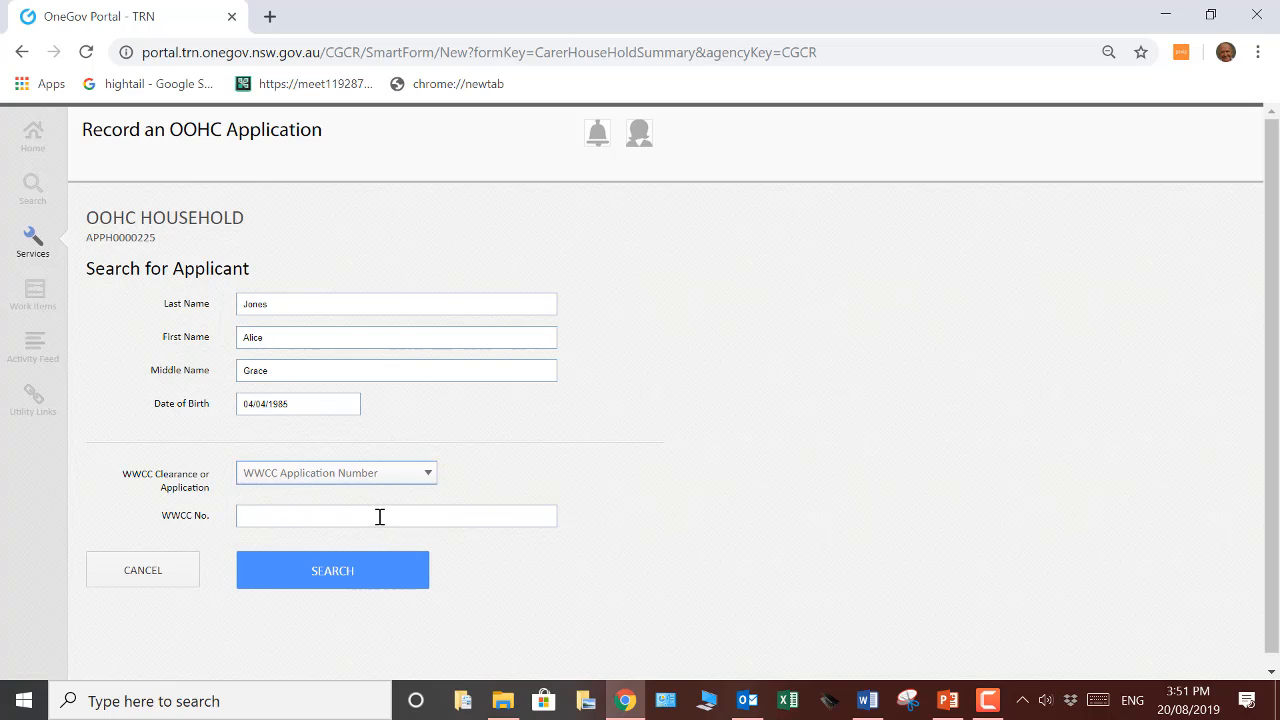
left_click(380, 516)
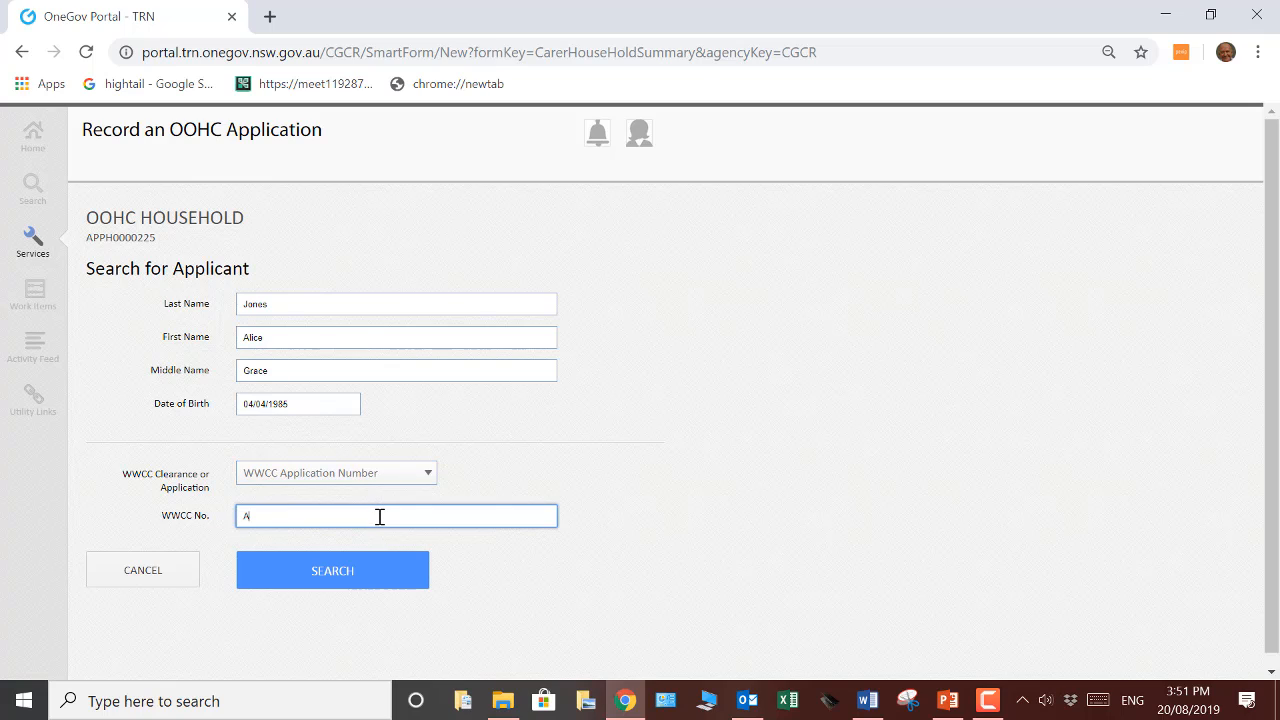
type("V")
key("BackSpace")
type("E")
key("BackSpace")
type("V")
Switch the check type to WWCC Clearance Number and try editing the entered number into the WWC format
left_click(427, 474)
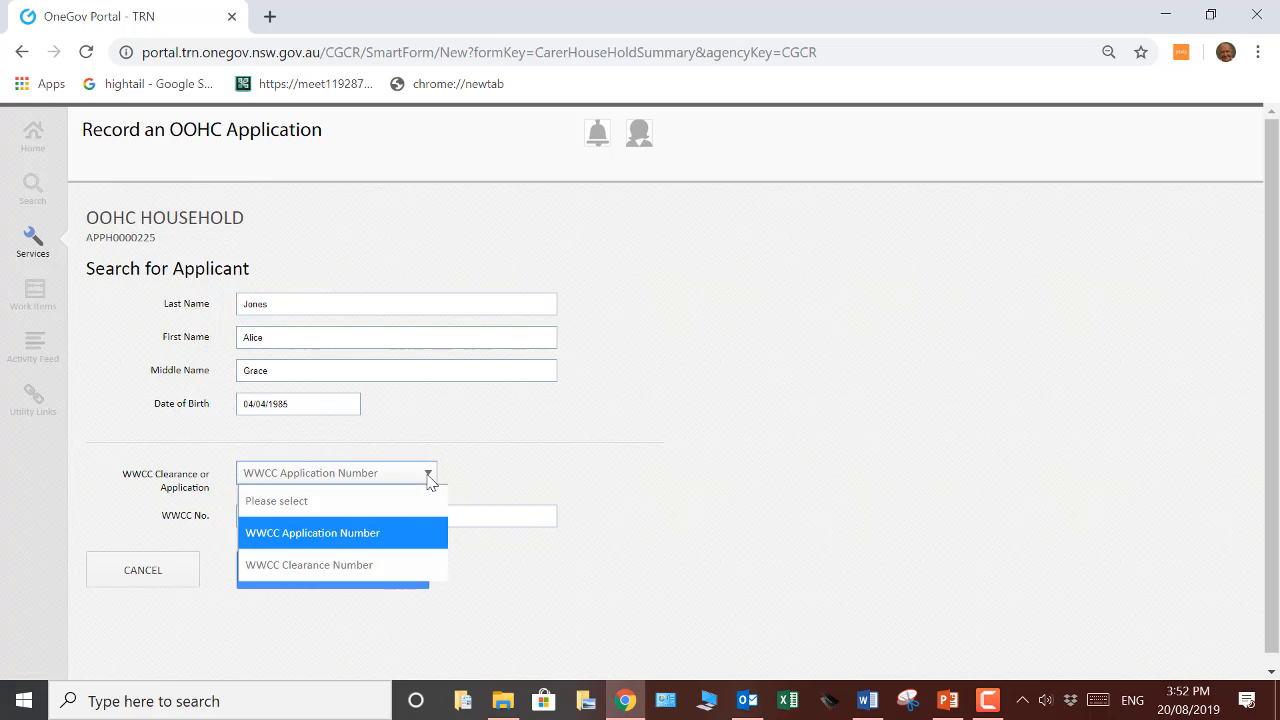
left_click(372, 565)
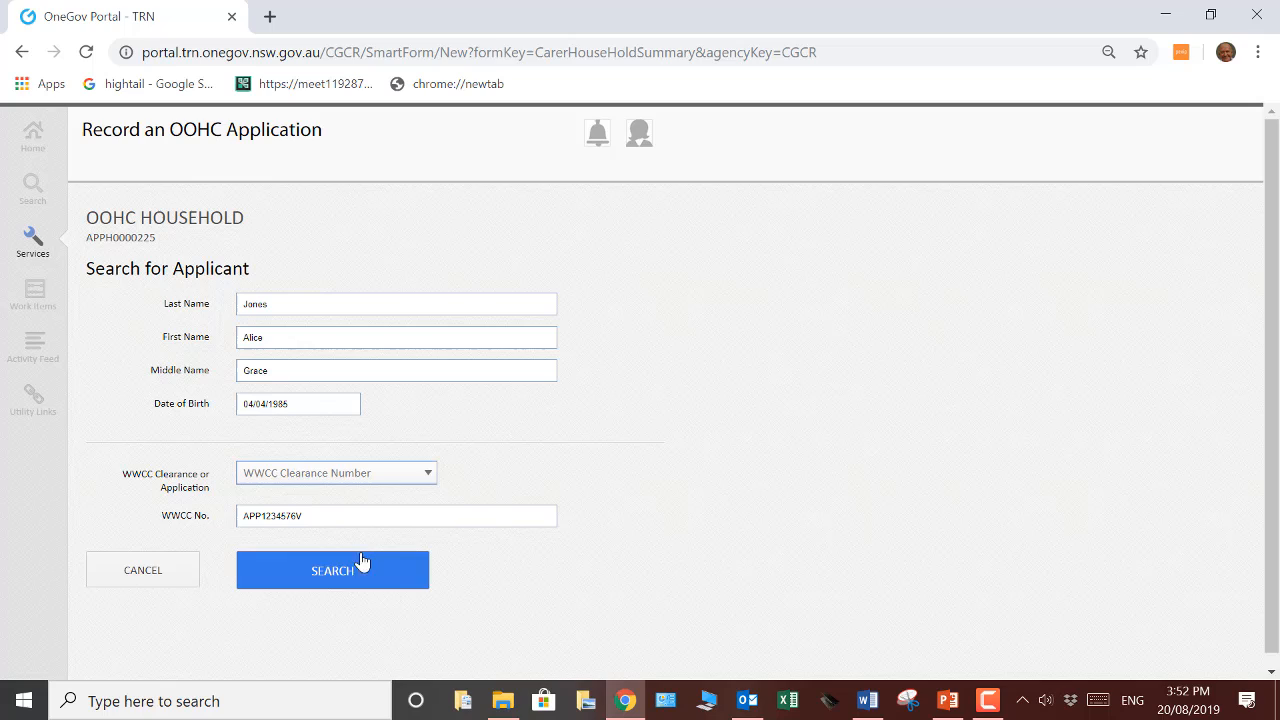
left_click(306, 515)
key("BackSpace")
key("BackSpace")
key("BackSpace")
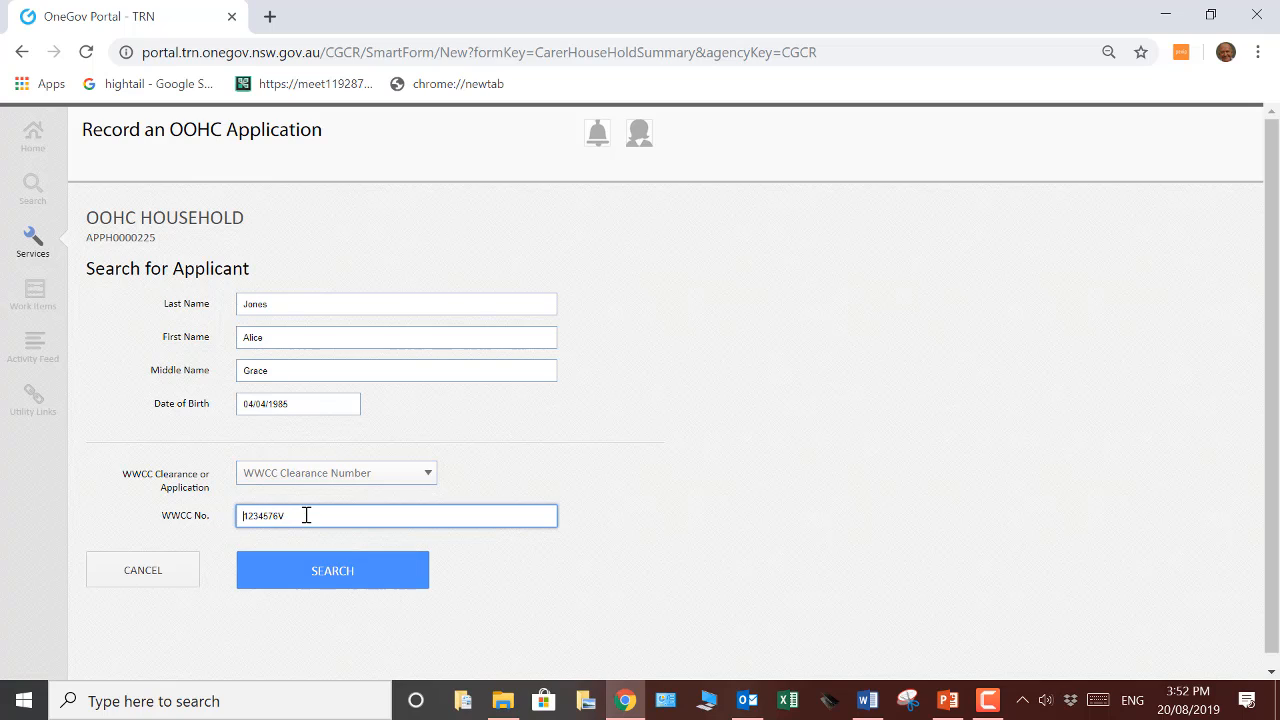
type("WWC")
Clear the WWCC number, reset its type to Please select, and search for the applicant by name and date of birth
left_click_drag(312, 516, 241, 519)
key("BackSpace")
left_click(429, 476)
left_click(350, 502)
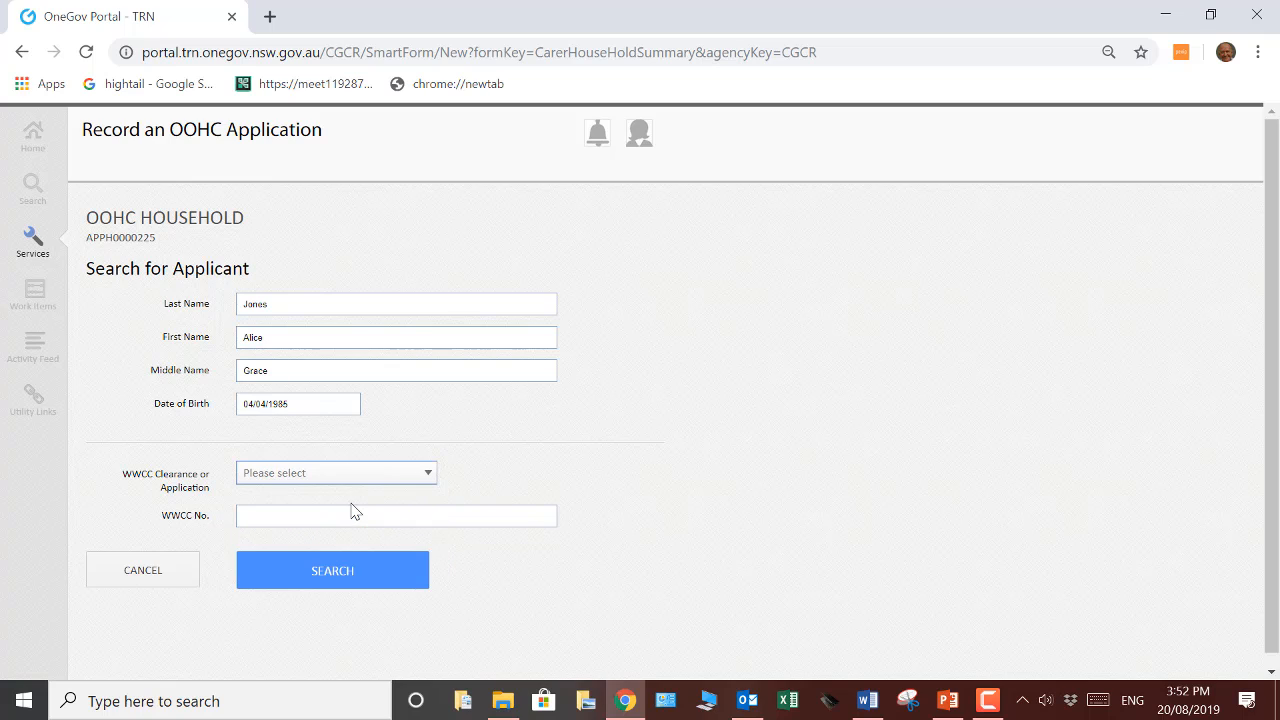
left_click(328, 578)
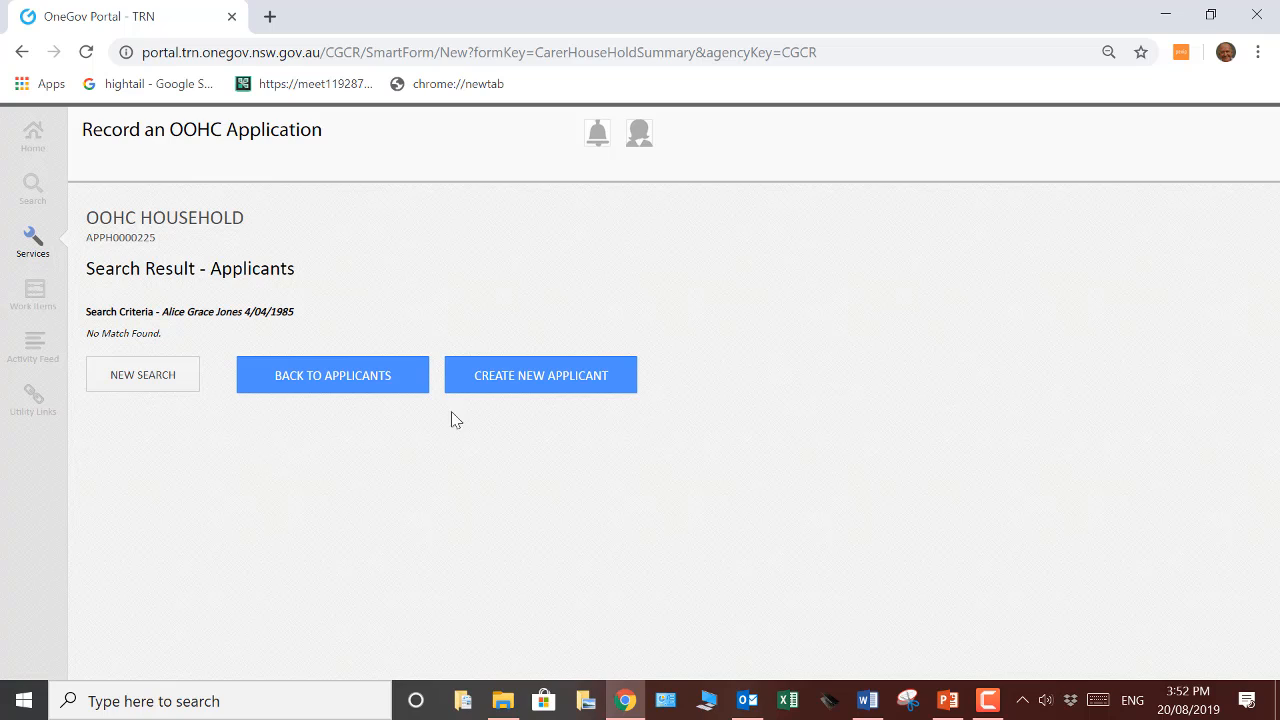
Start creating a new applicant from the search criteria, with title Ms and gender Female
left_click(524, 386)
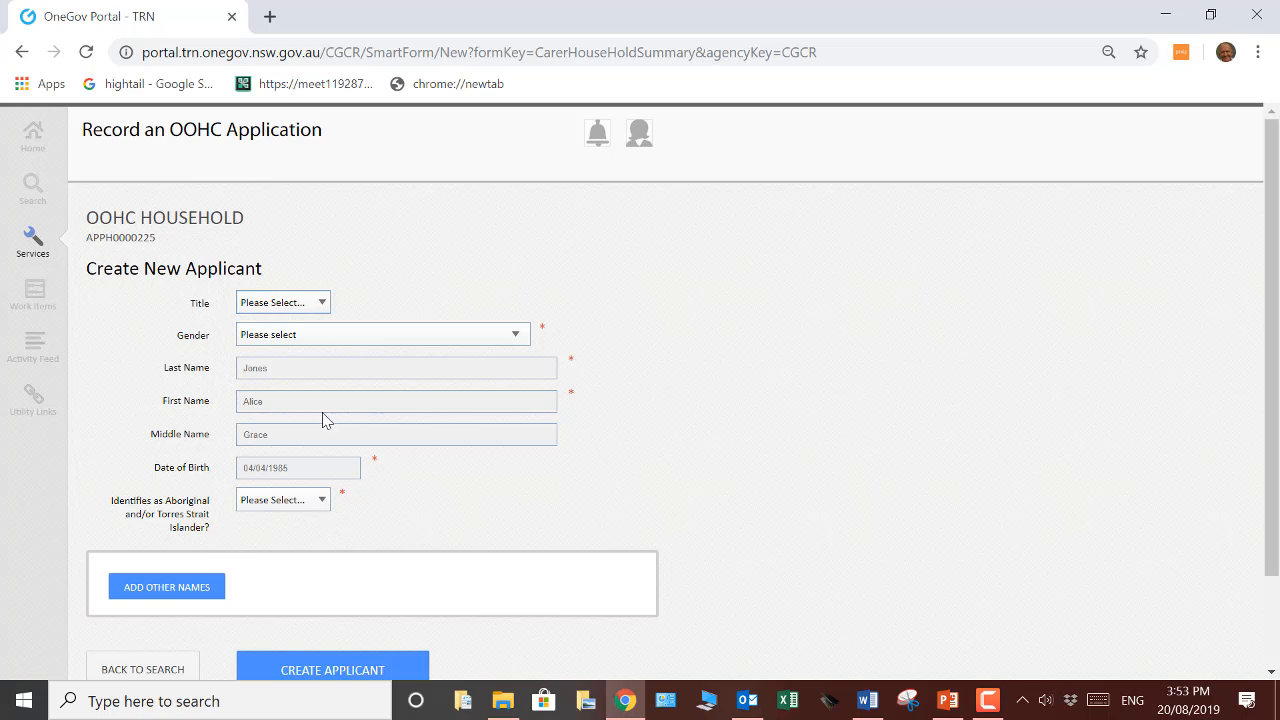
left_click(324, 306)
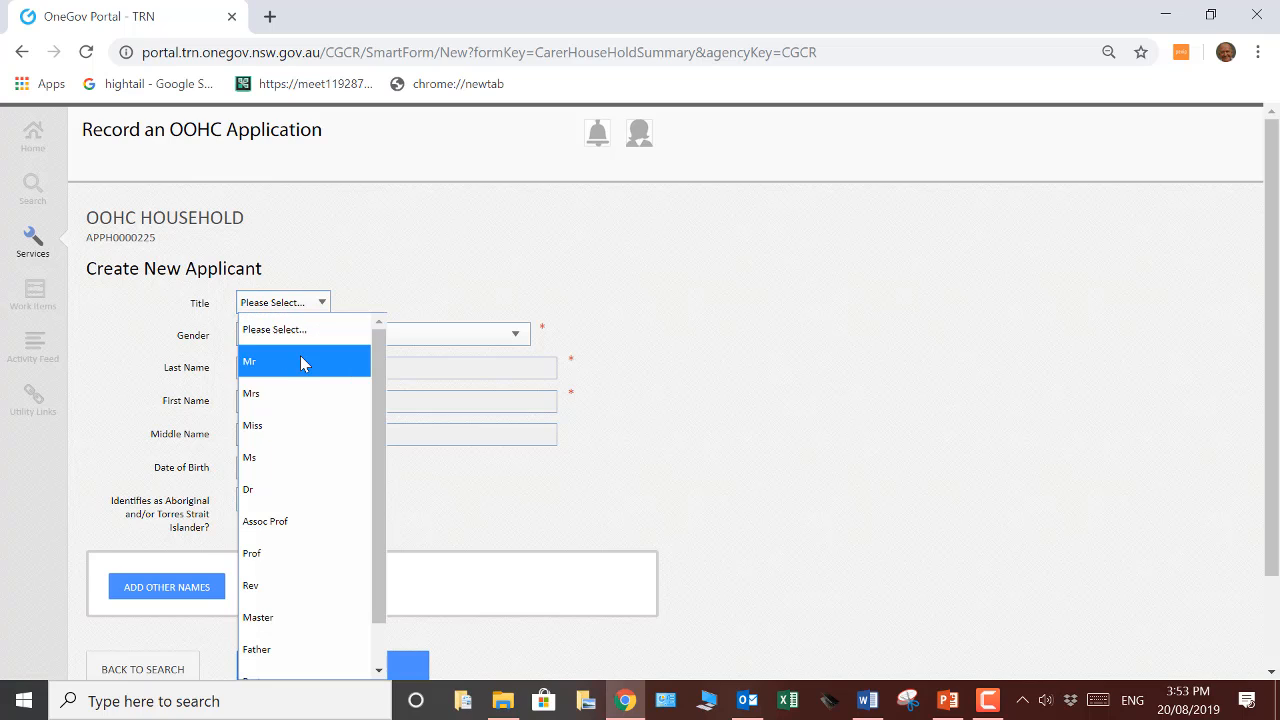
left_click(276, 452)
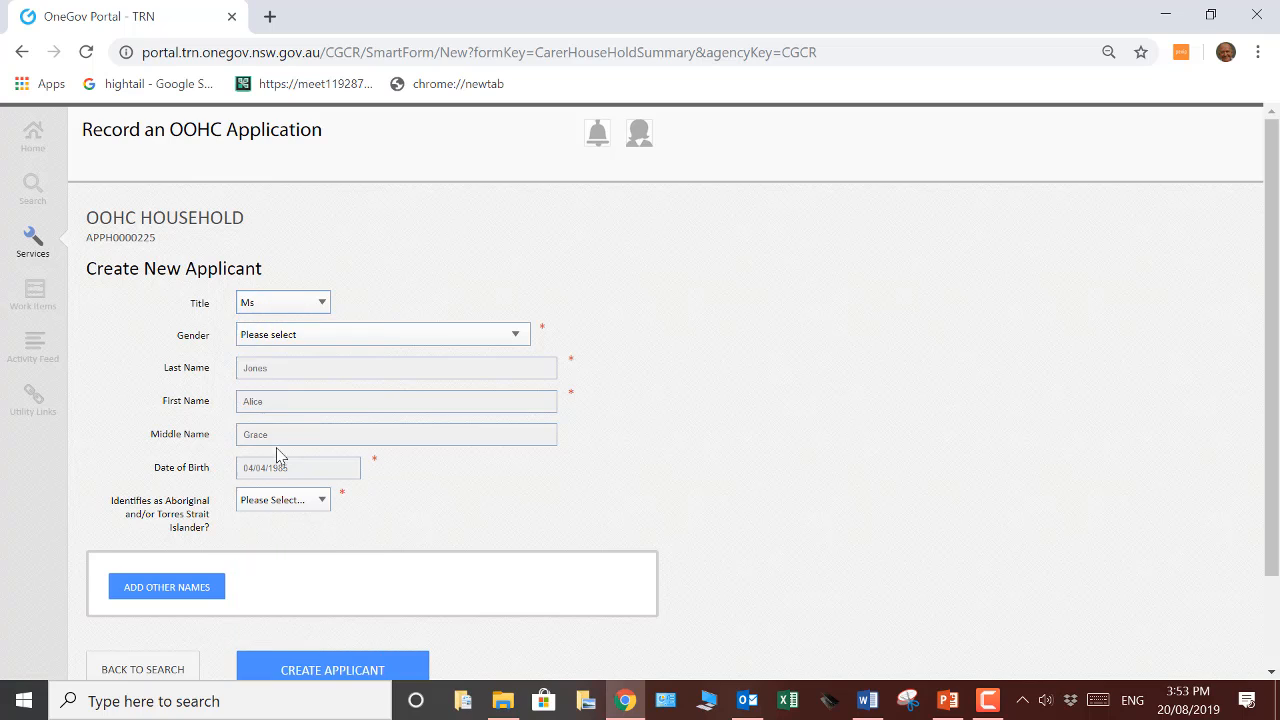
left_click(519, 340)
left_click(330, 404)
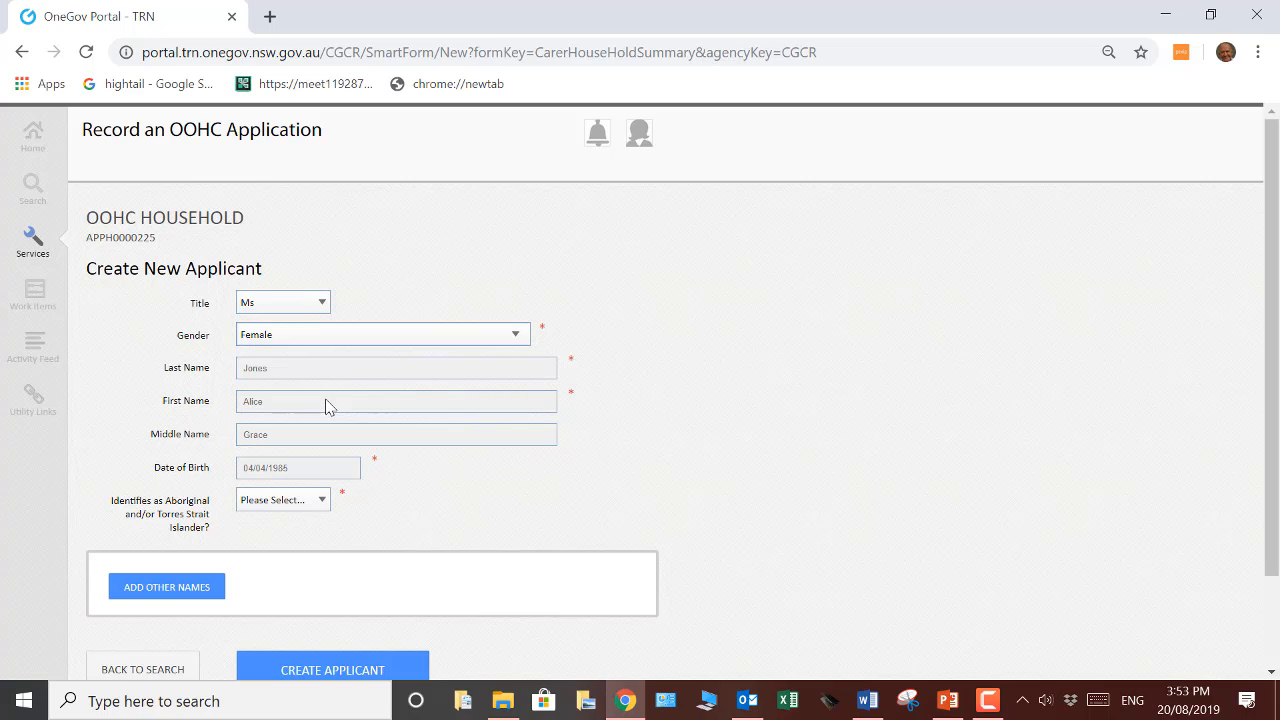
Try answering Yes to Aboriginal and/or Torres Strait Islander identification and view the choices for specifying it
left_click(322, 502)
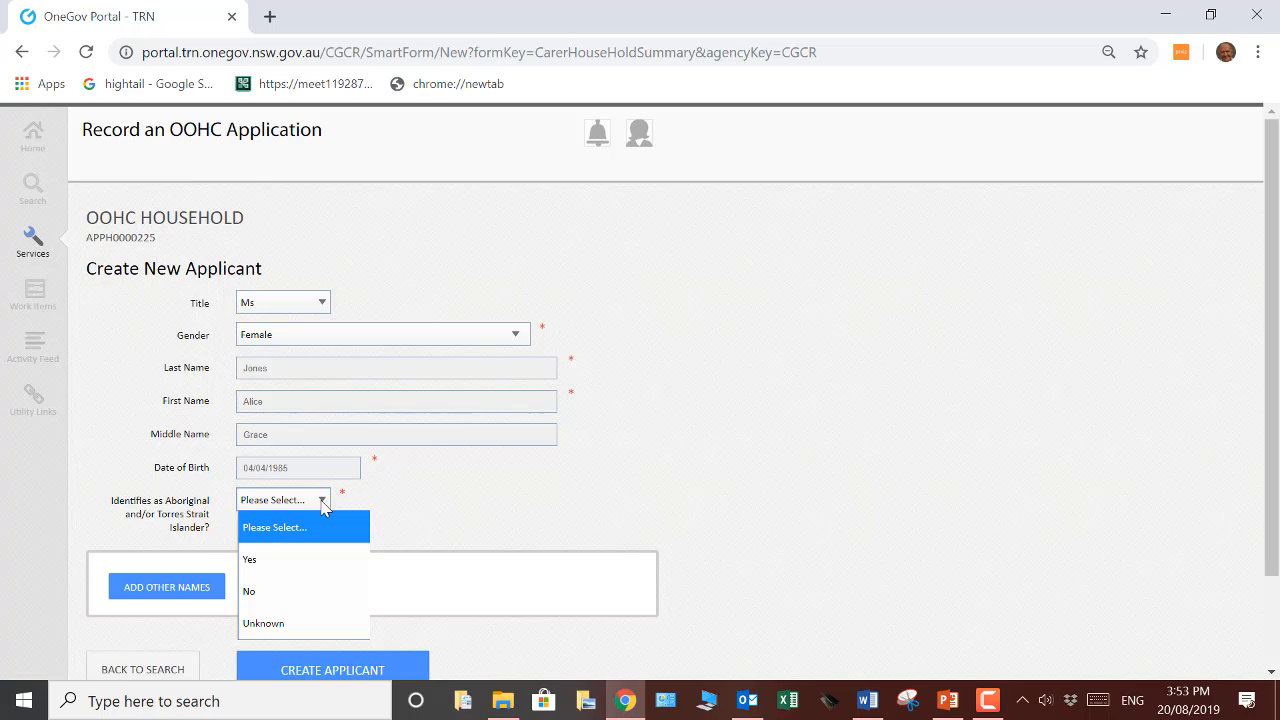
left_click(256, 561)
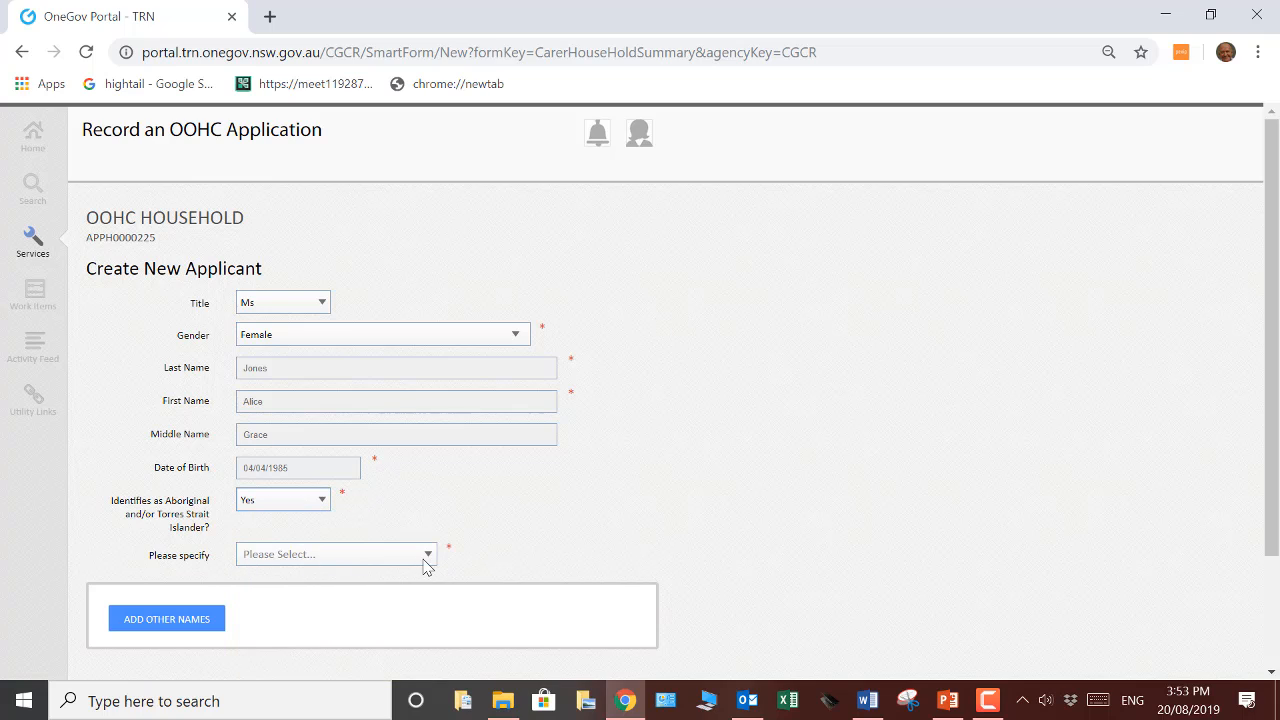
left_click(429, 556)
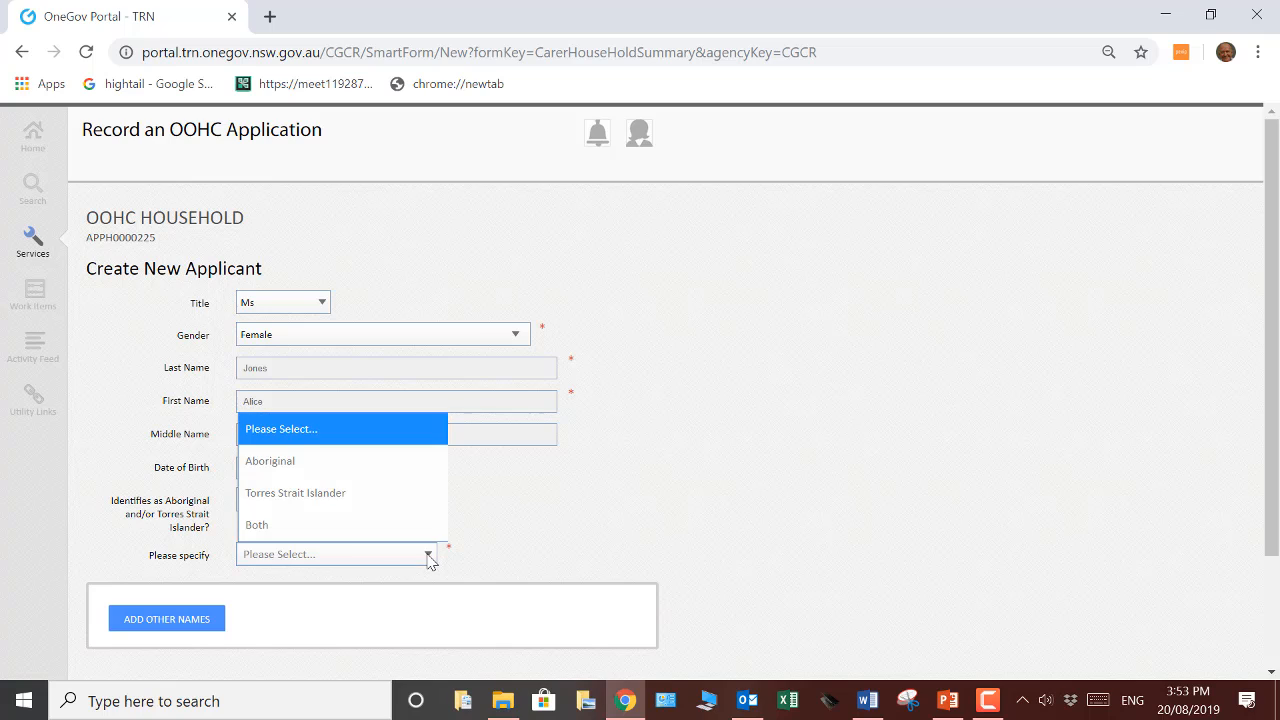
left_click(502, 525)
Set the Aboriginal and/or Torres Strait Islander identification to No and create the applicant
left_click(325, 499)
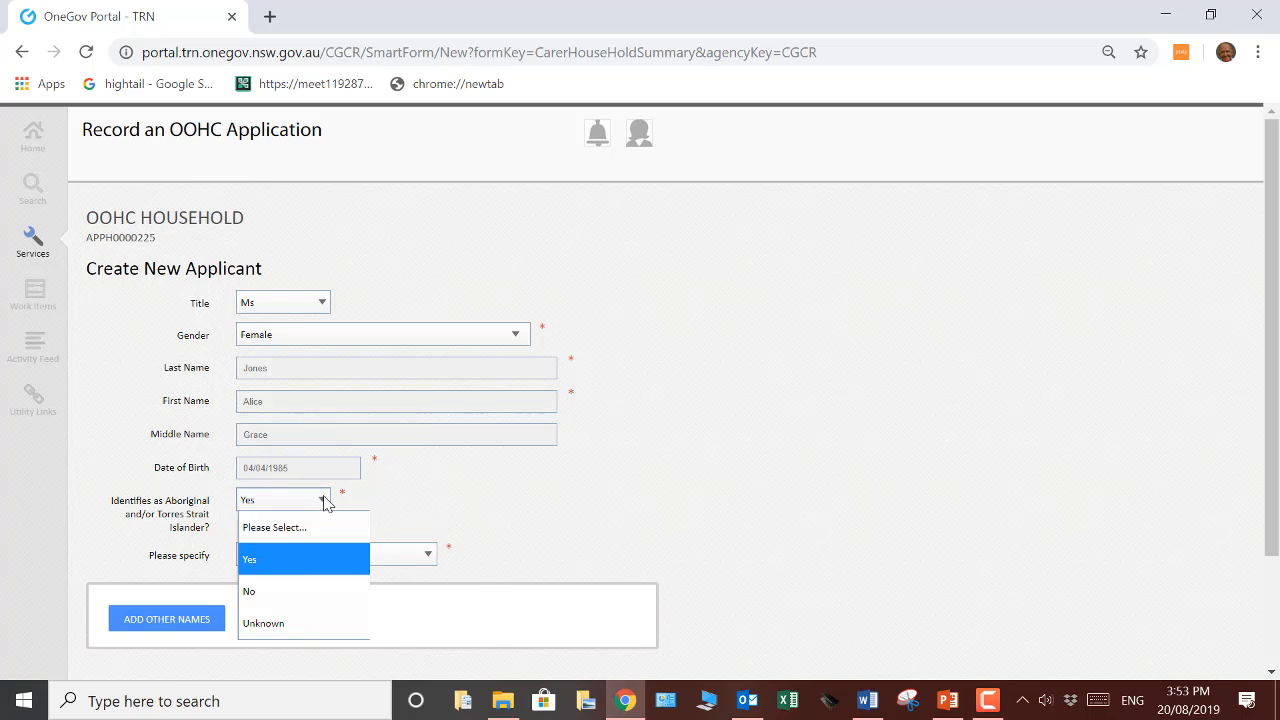
left_click(282, 592)
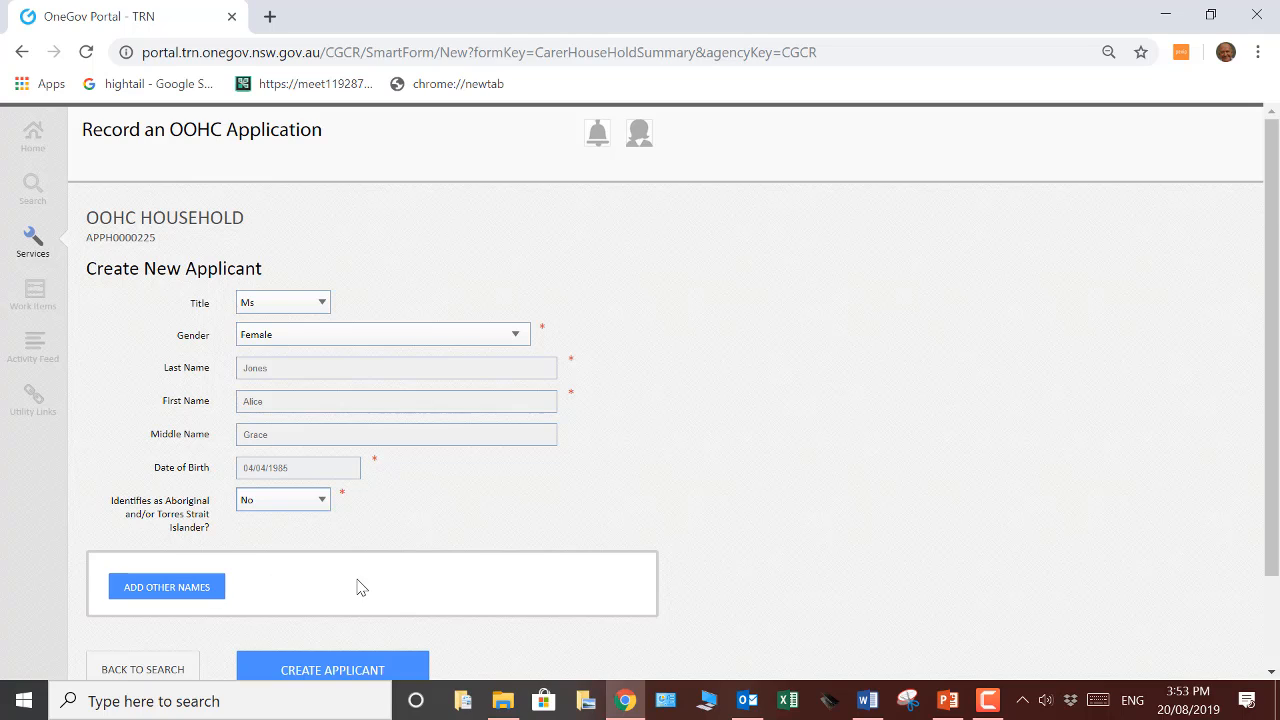
scroll(357, 586, "down", 2)
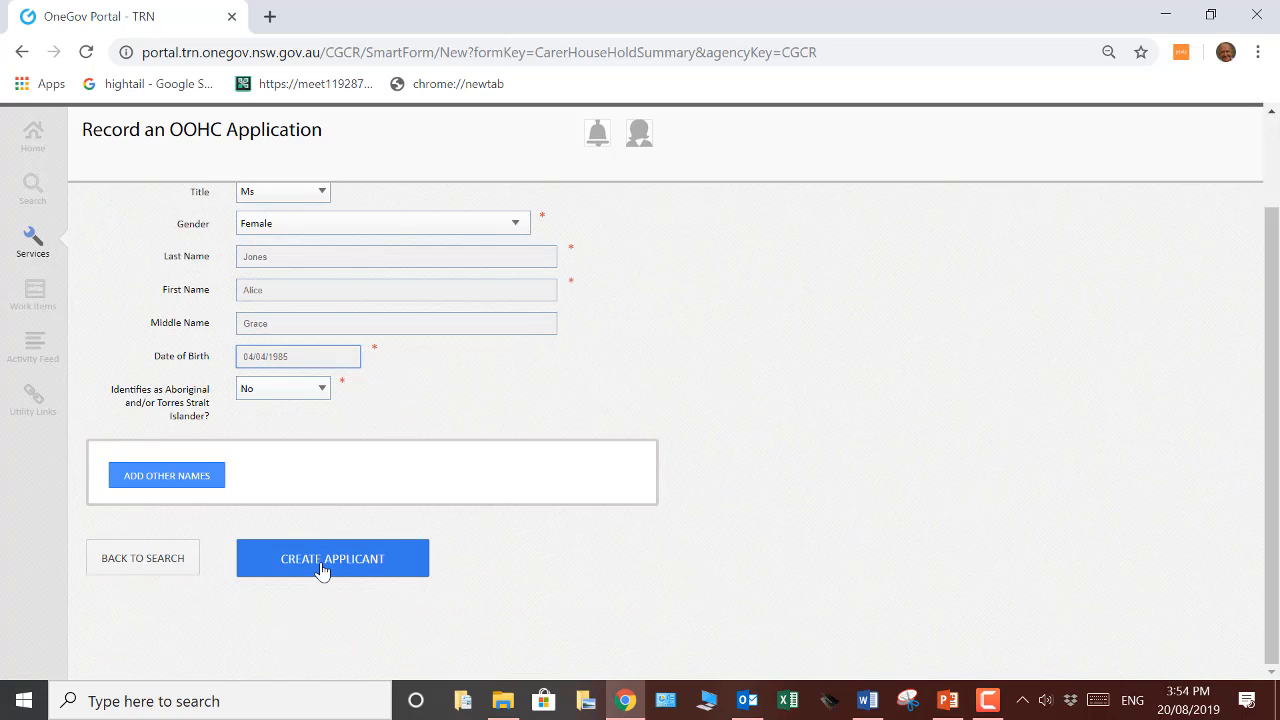
left_click(322, 568)
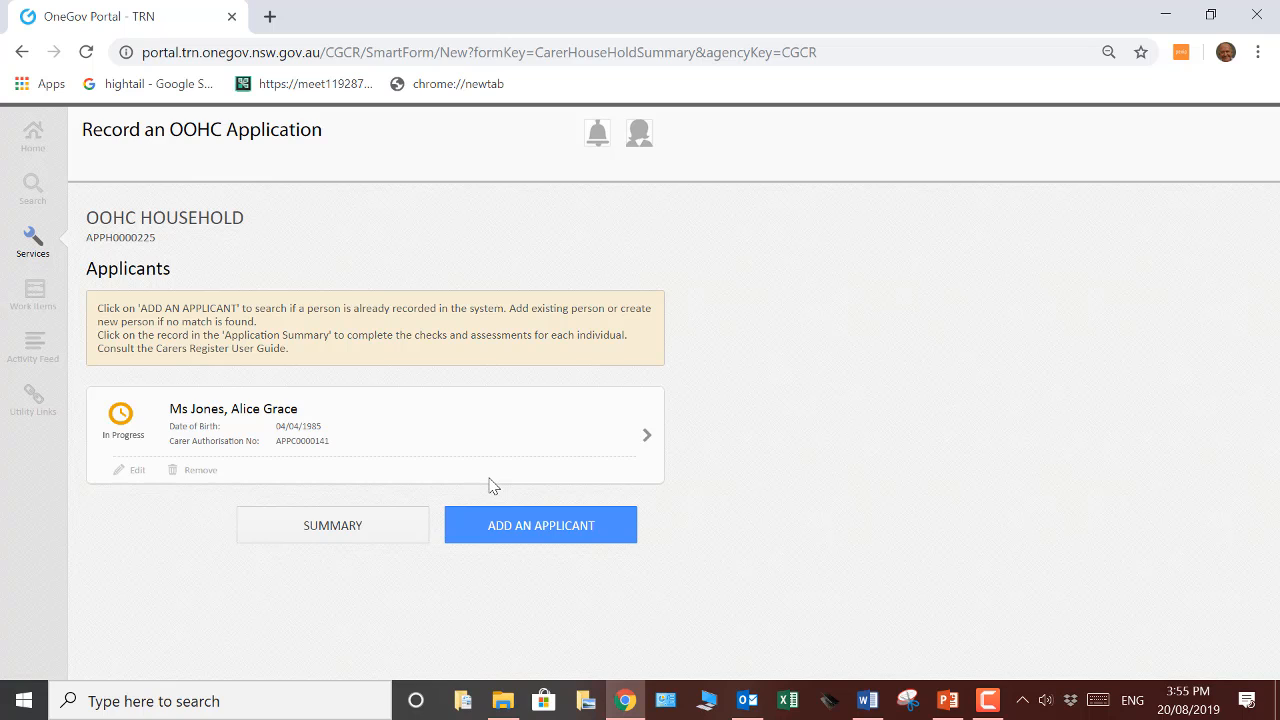
Begin adding another applicant and search by the person's last name, first name and date of birth
left_click(521, 527)
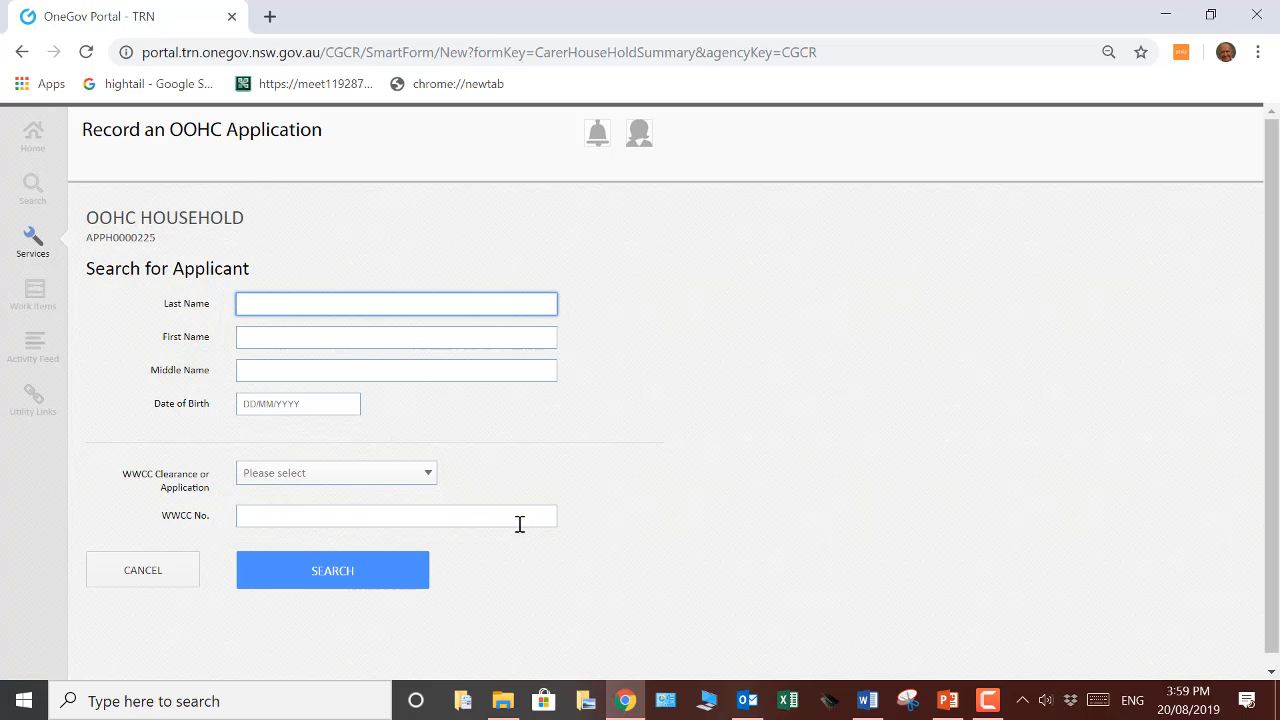
key("Tab")
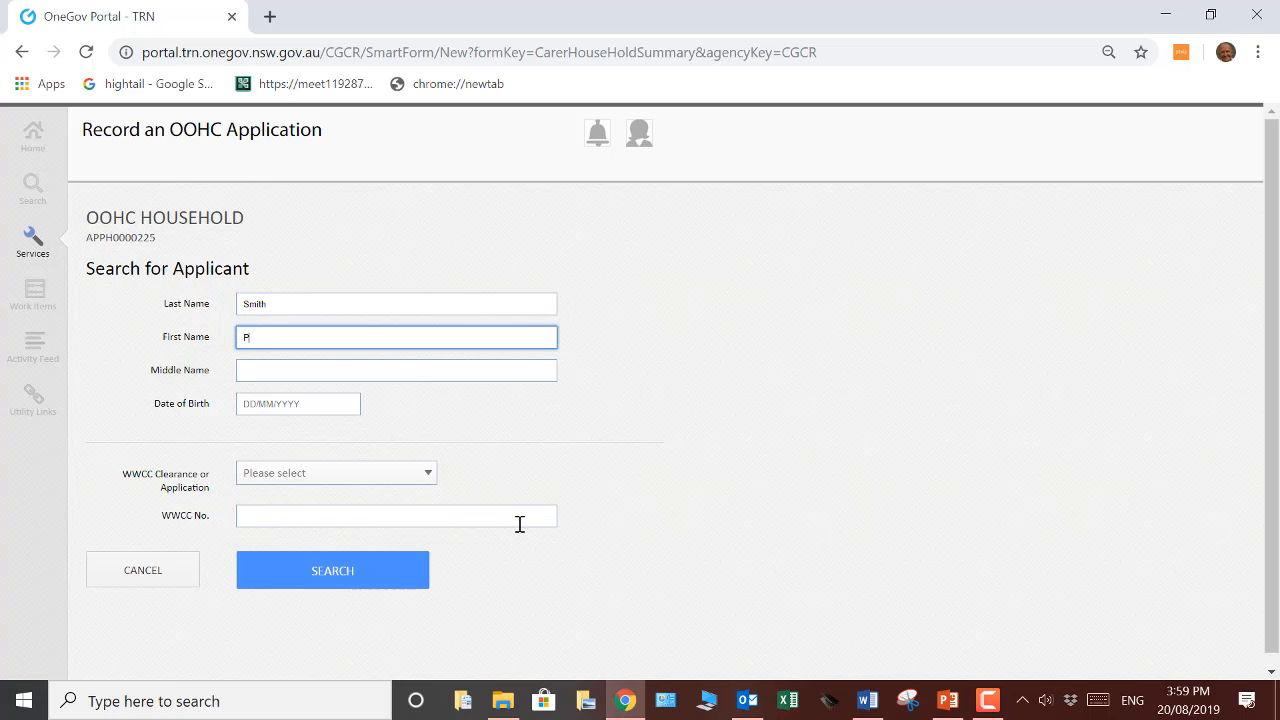
left_click(323, 411)
left_click(332, 590)
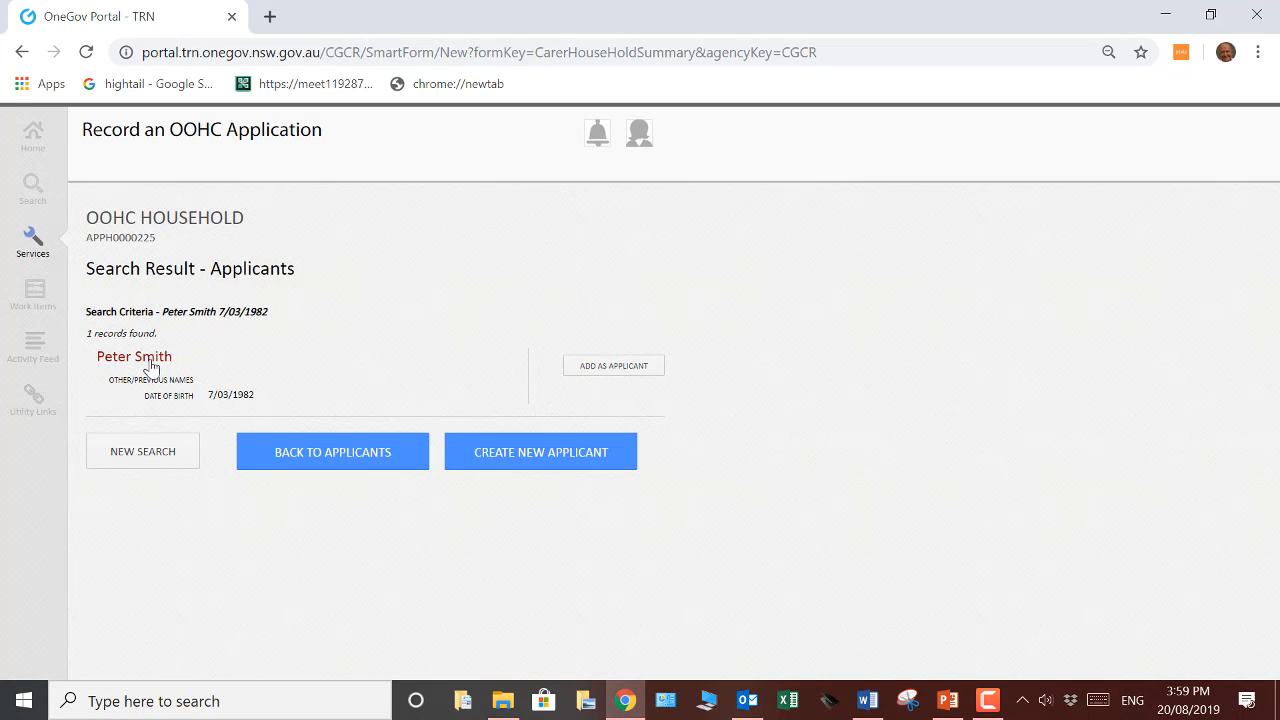
Check the matching person's individual record, then return to the household's search results and add the person as an applicant
left_click(150, 362)
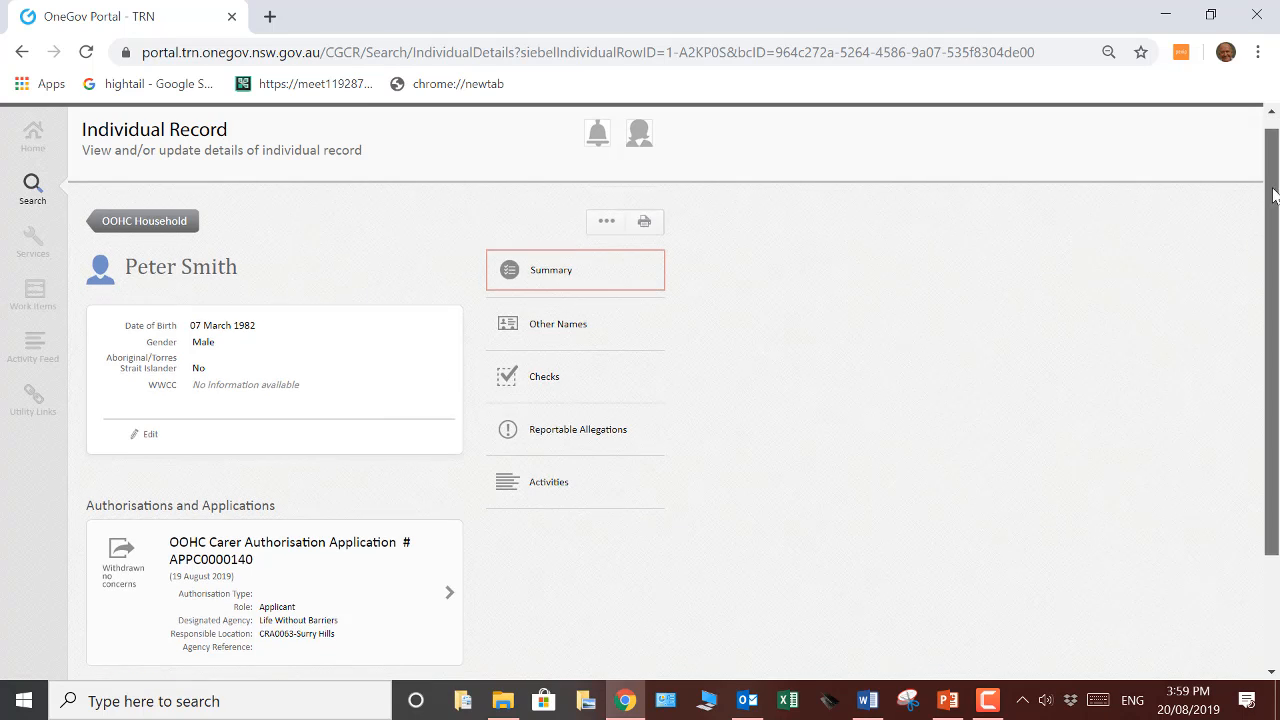
mouse_move(1271, 172)
left_mouse_down()
mouse_move(1274, 298)
mouse_move(1272, 160)
left_mouse_up()
left_click(146, 246)
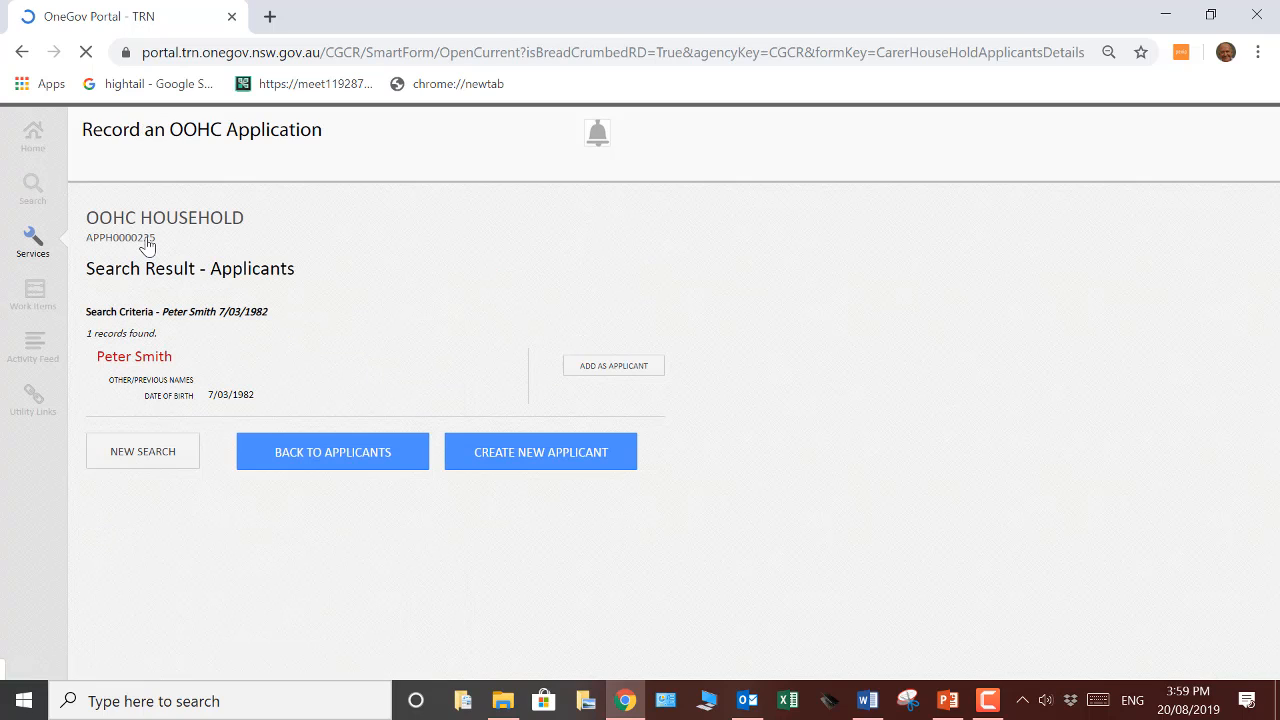
left_click(598, 367)
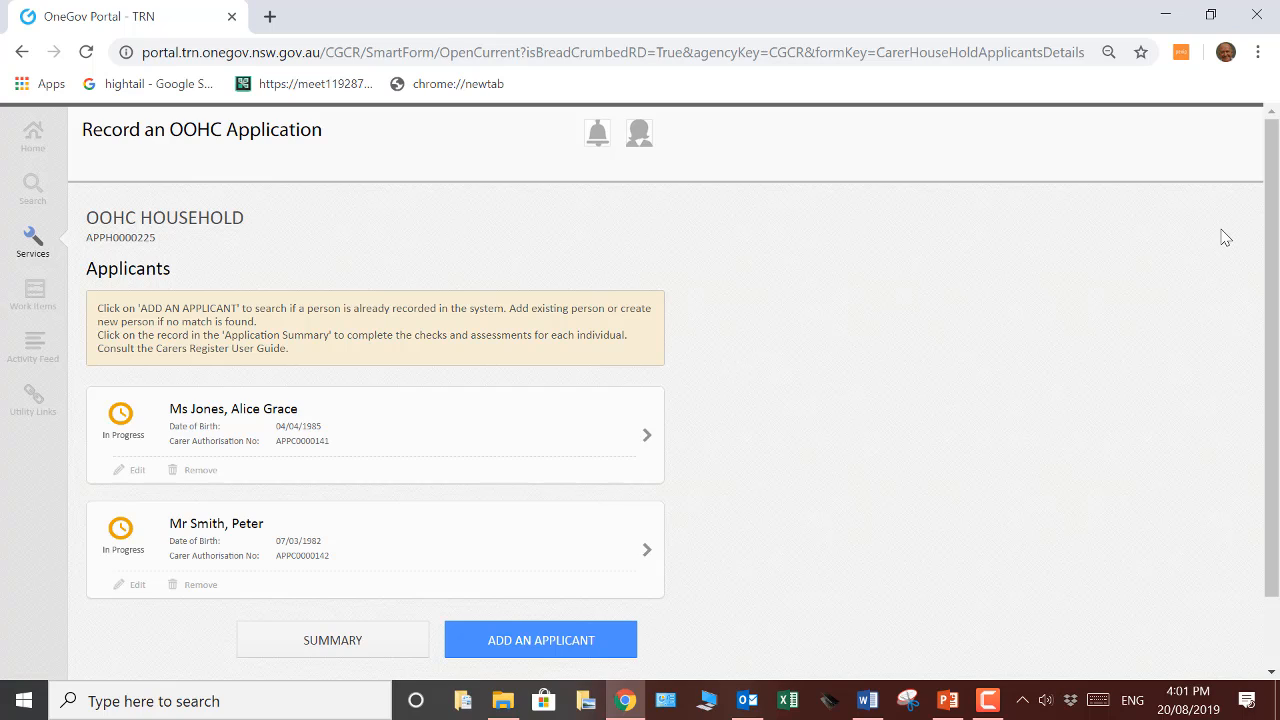
Open the first household applicant for editing and view the status options for the Working With Children Check
left_click(137, 471)
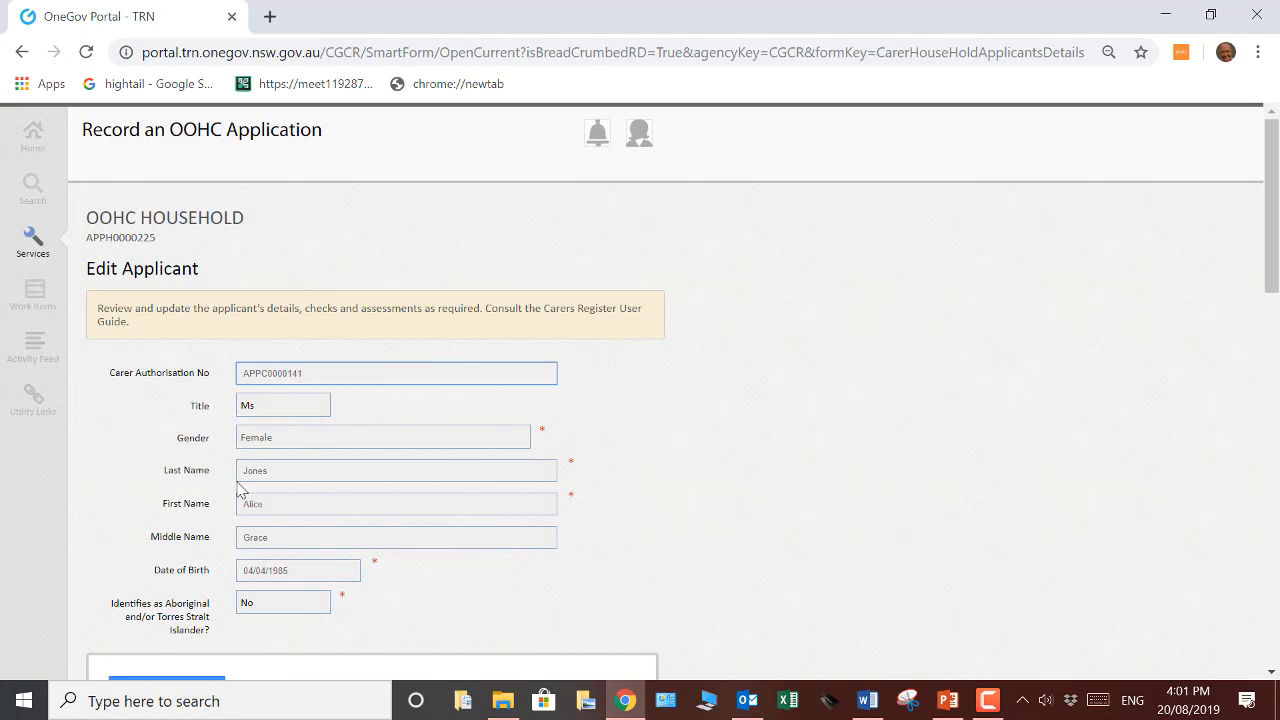
scroll(1186, 231, "down", 2)
left_click_drag(1262, 230, 1252, 300)
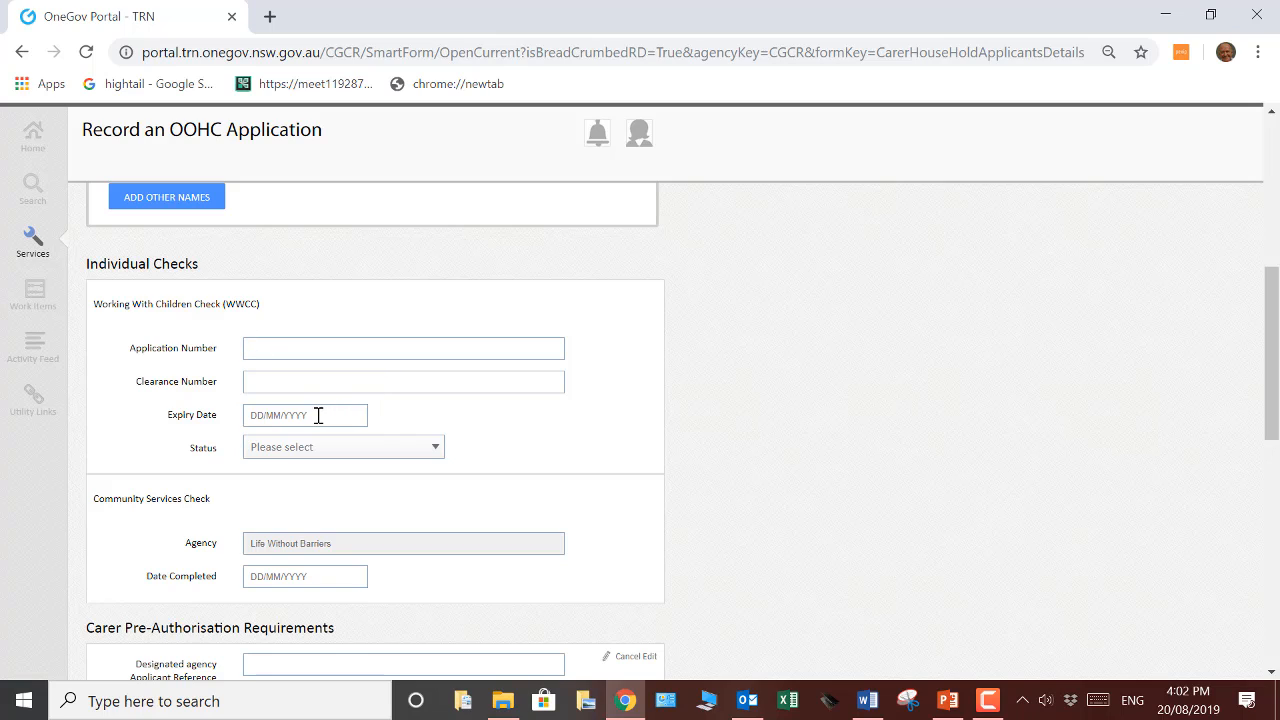
left_click(436, 450)
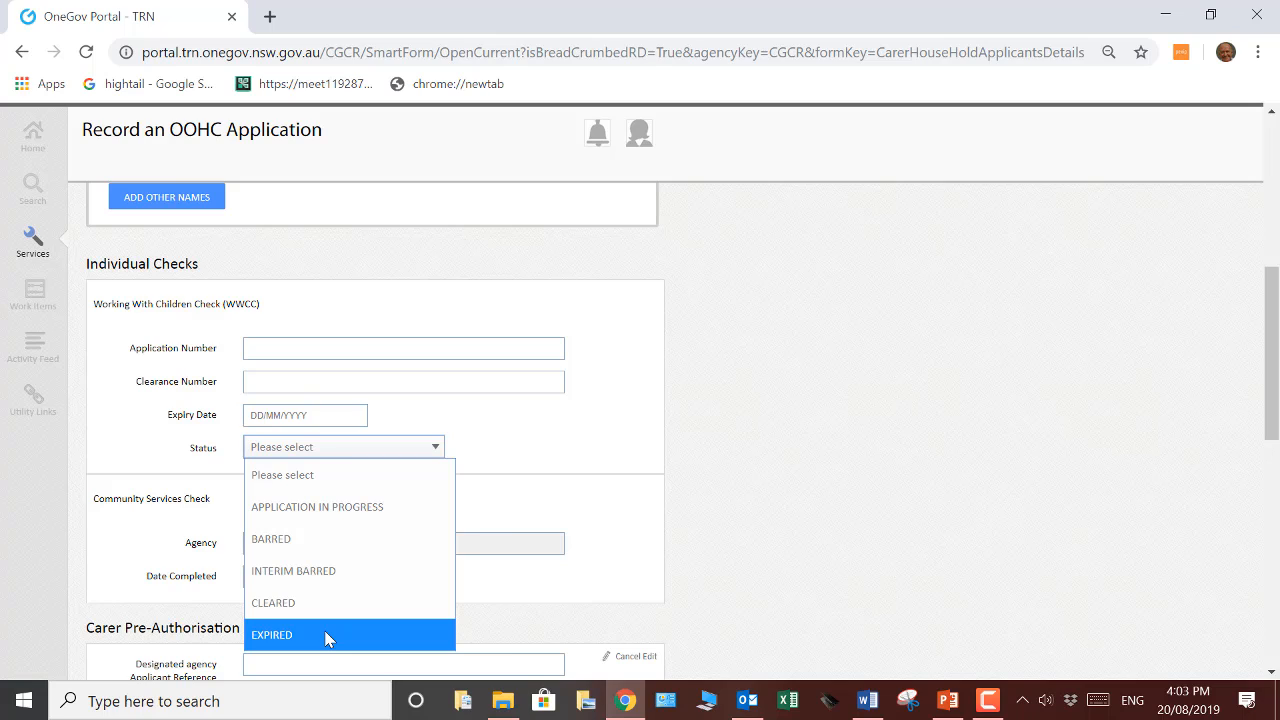
left_click(651, 584)
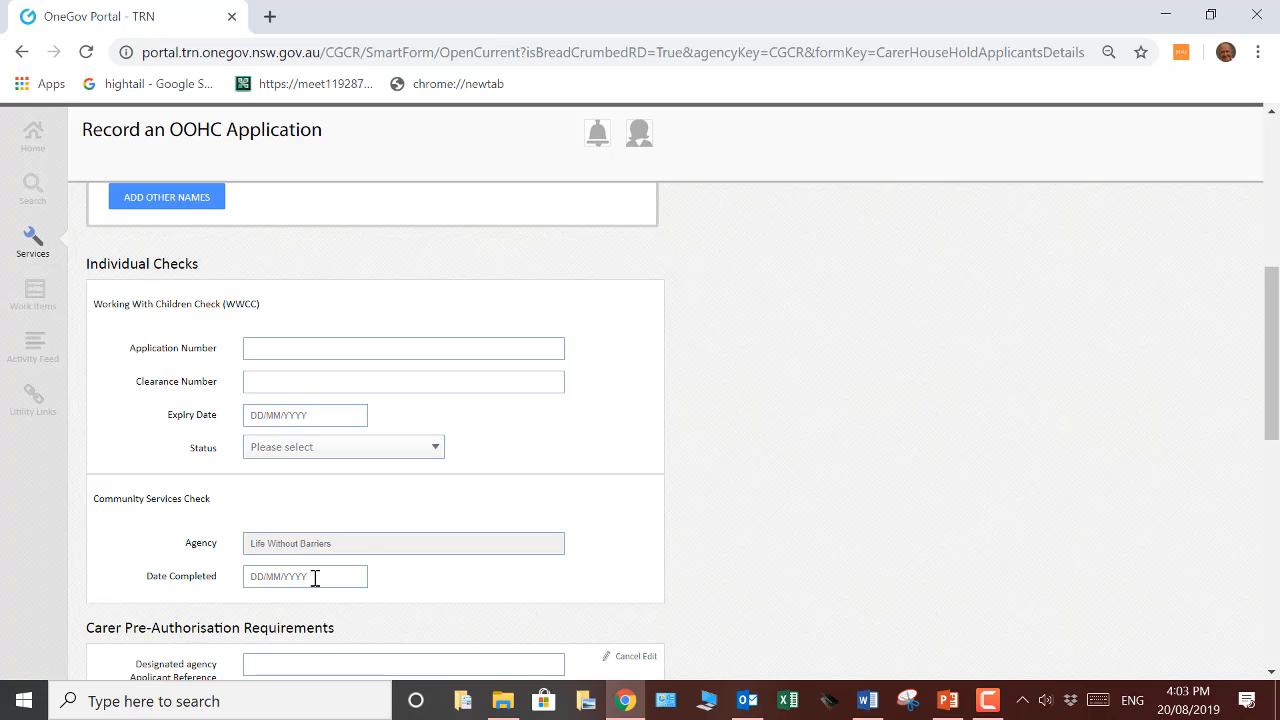
In the Carer Pre-Authorisation Requirements, set the applicant to be authorised for Statutory Foster Care
scroll(315, 578, "down", 4)
left_click(431, 296)
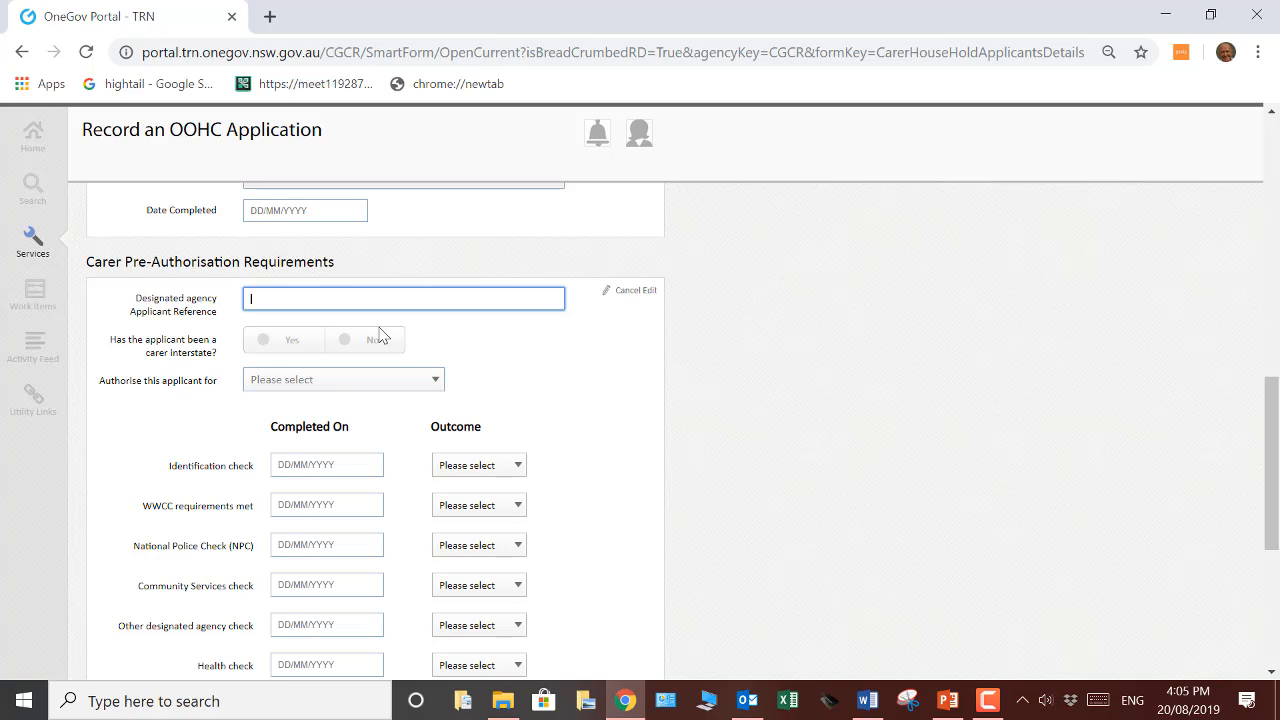
left_click(283, 344)
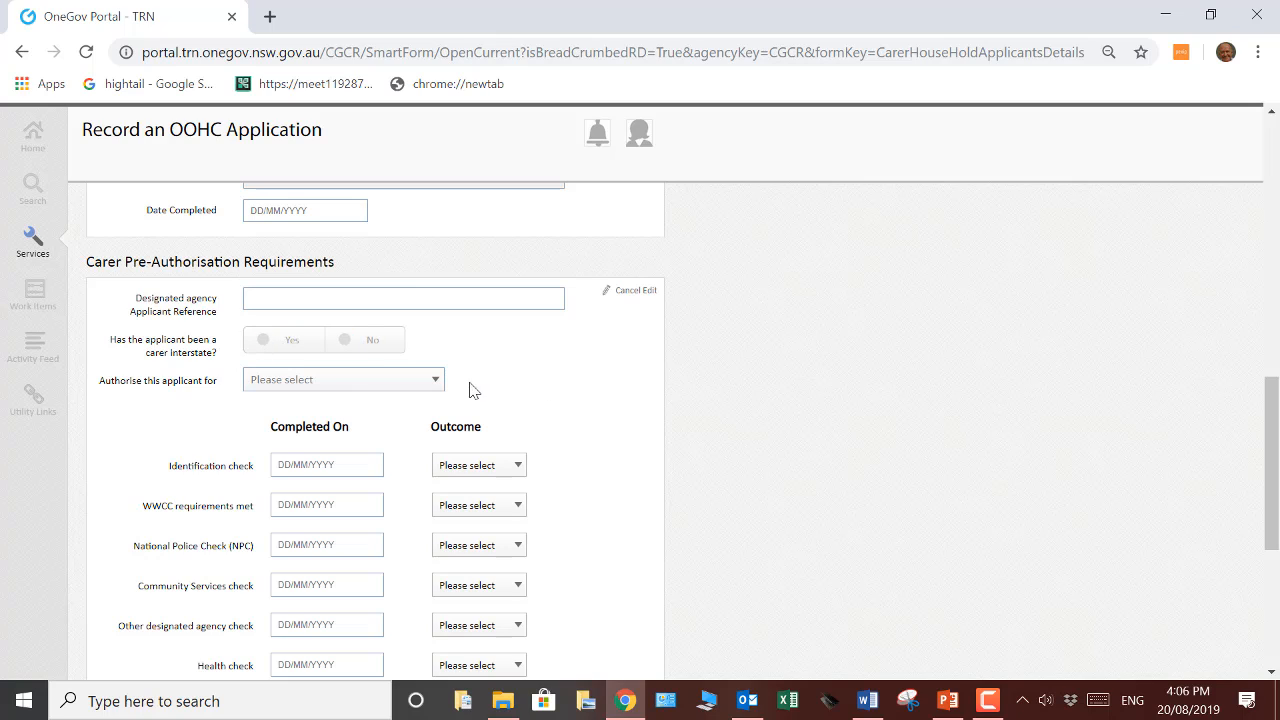
left_click(437, 386)
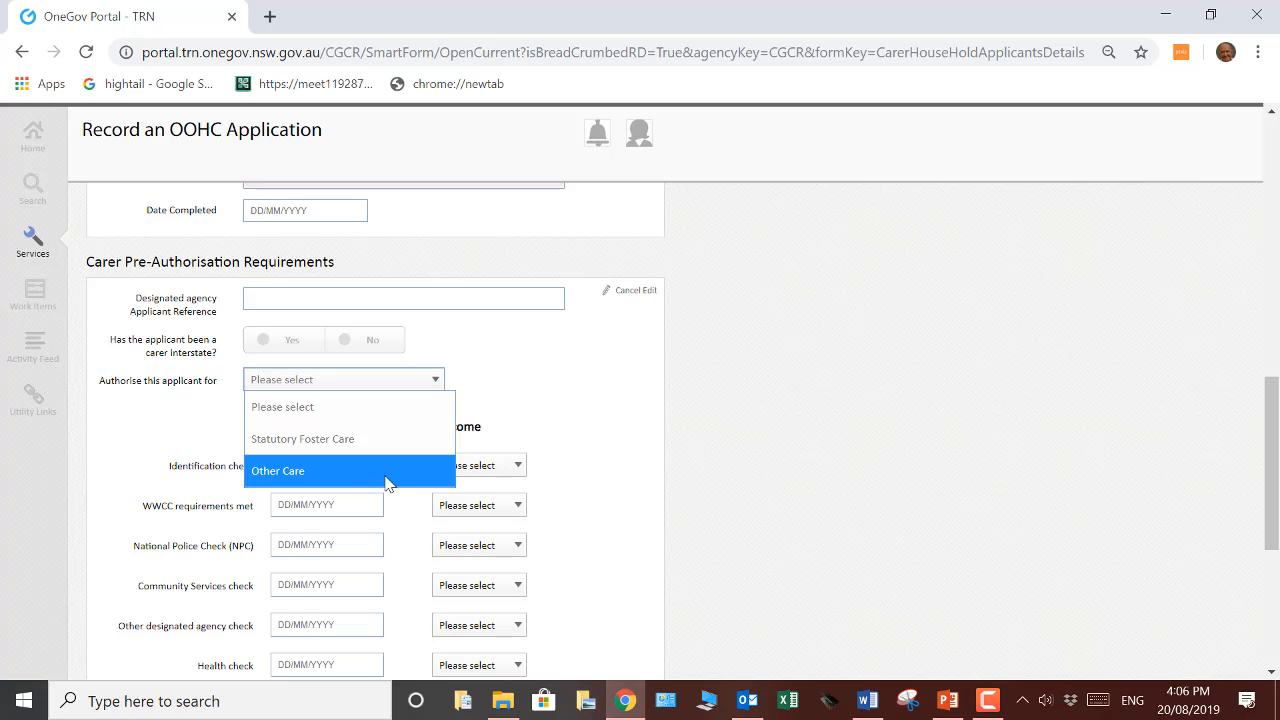
left_click(350, 443)
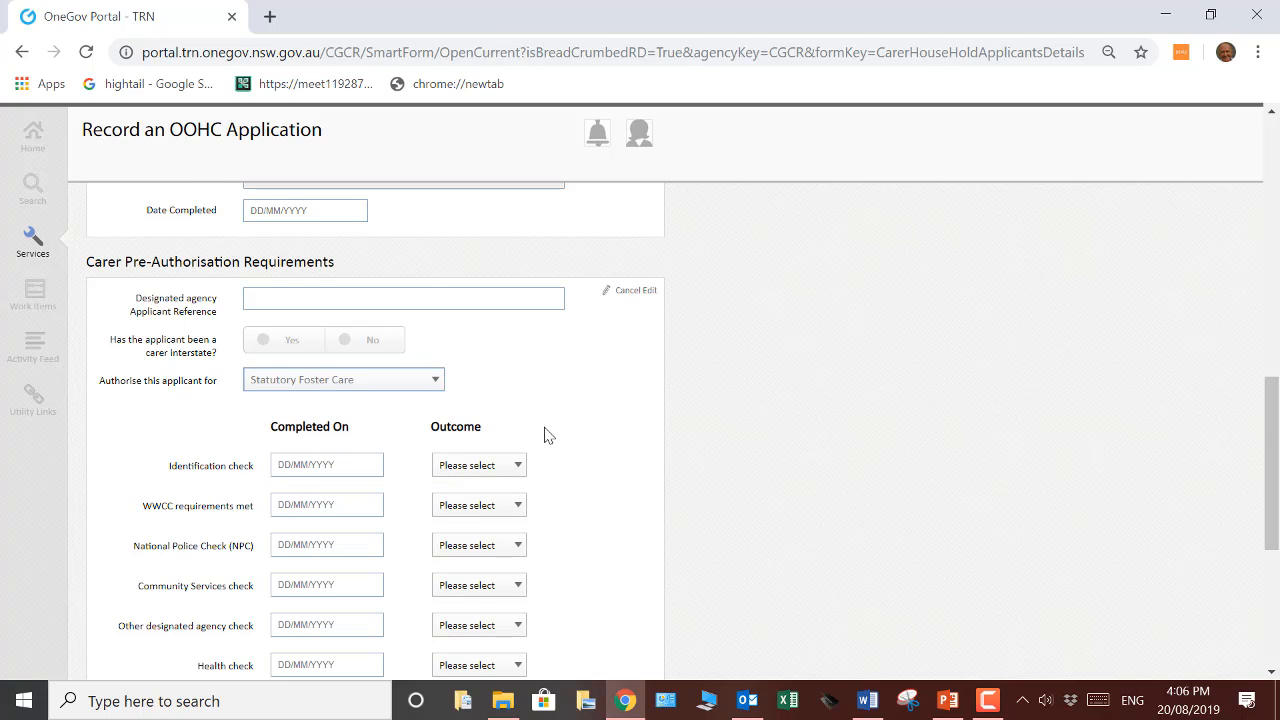
Examine the outcome options for the identification check, WWCC requirements and National Police Check
scroll(543, 434, "down", 2)
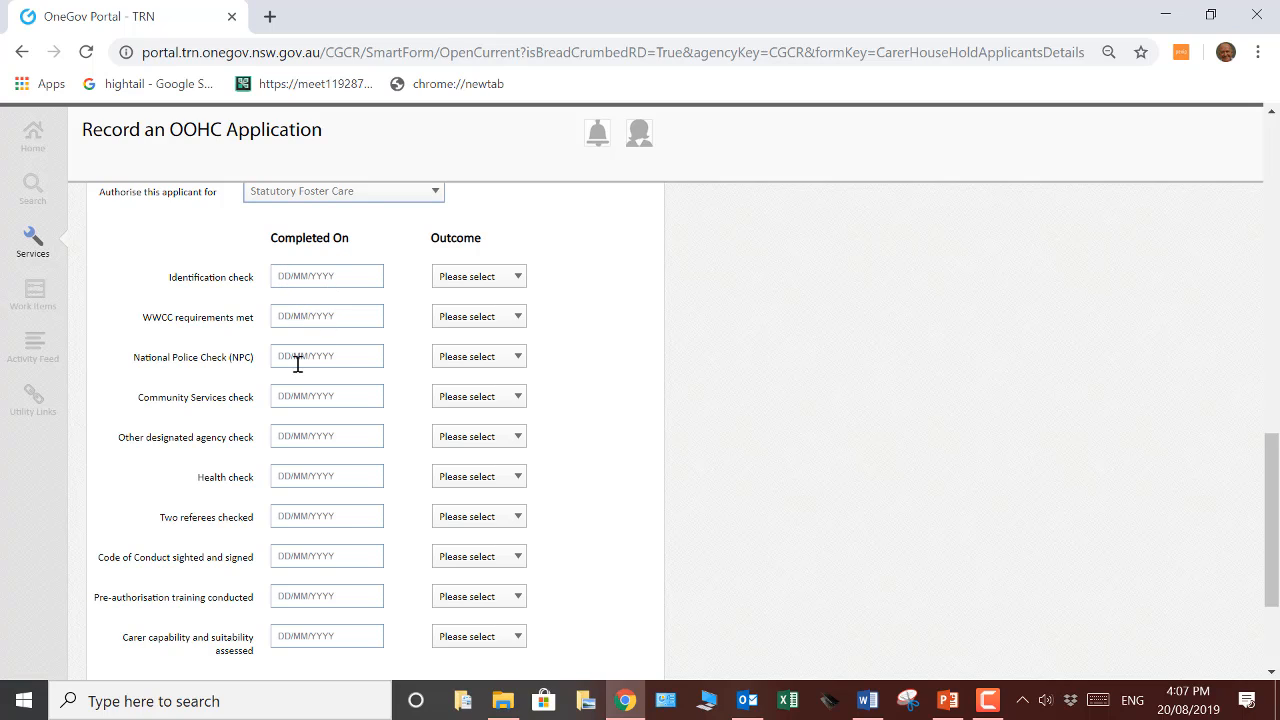
left_click(519, 280)
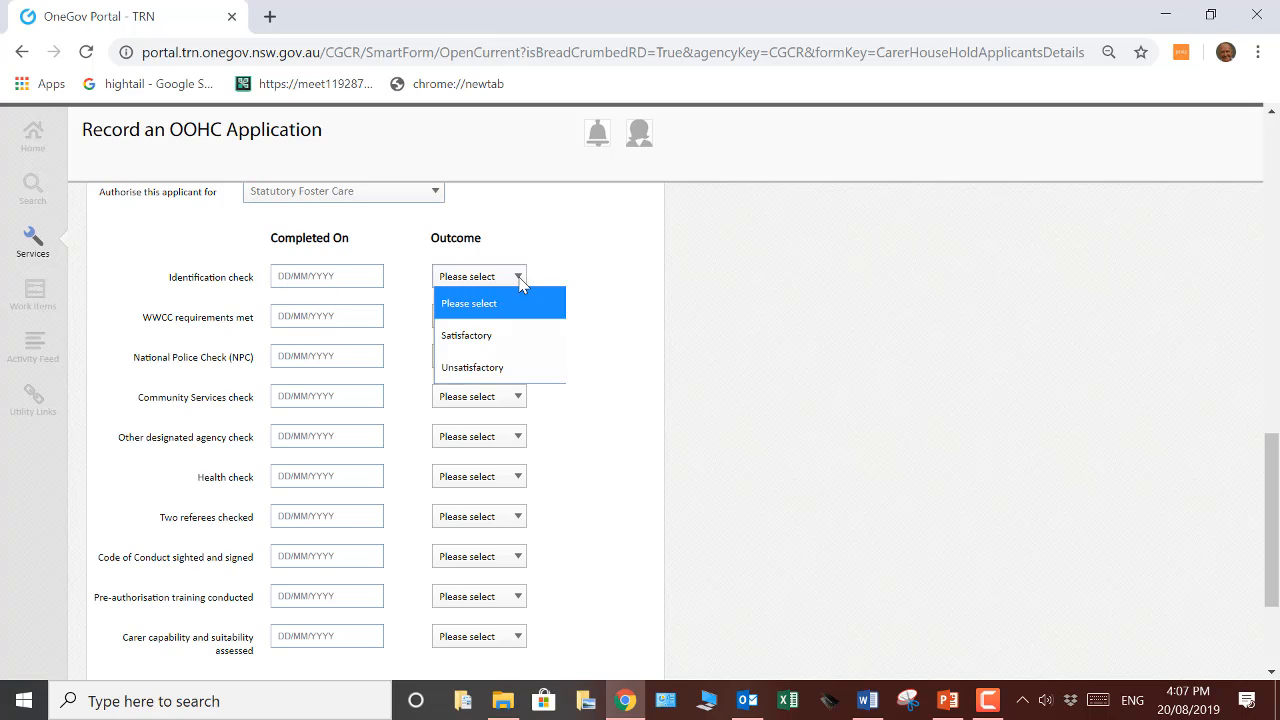
left_click(517, 302)
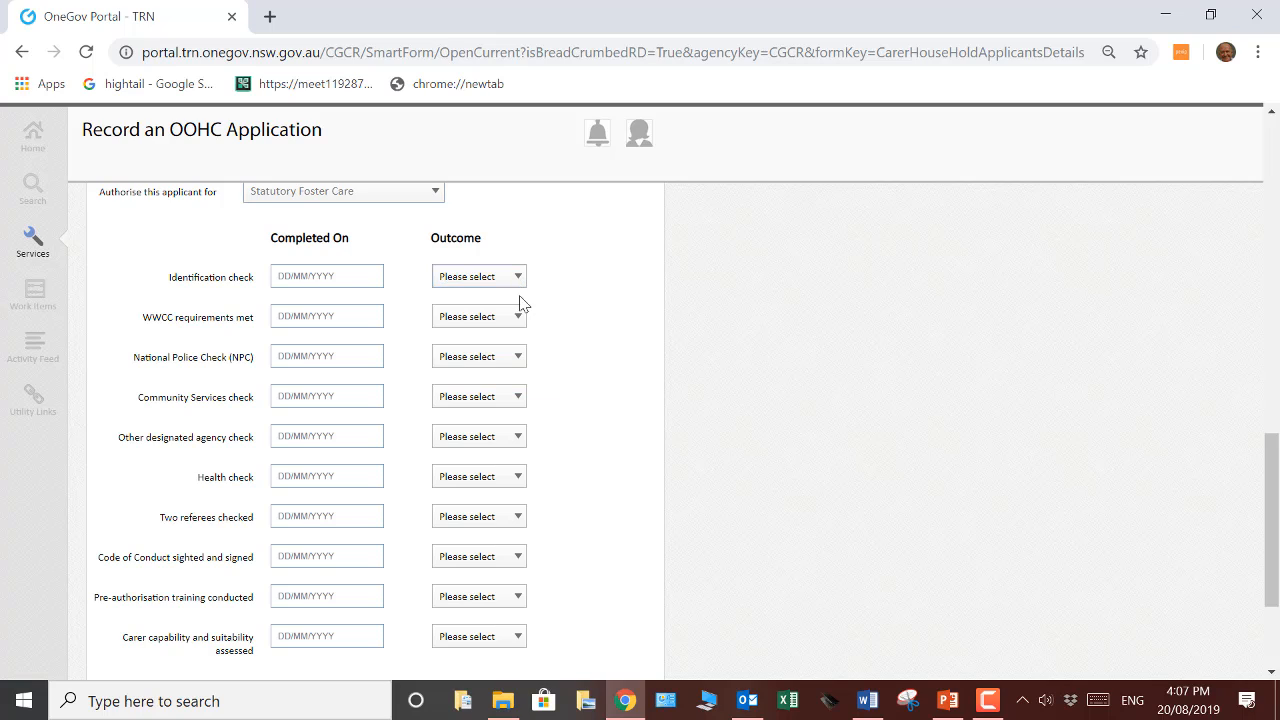
left_click(518, 317)
left_click(519, 320)
left_click(518, 358)
left_click(520, 362)
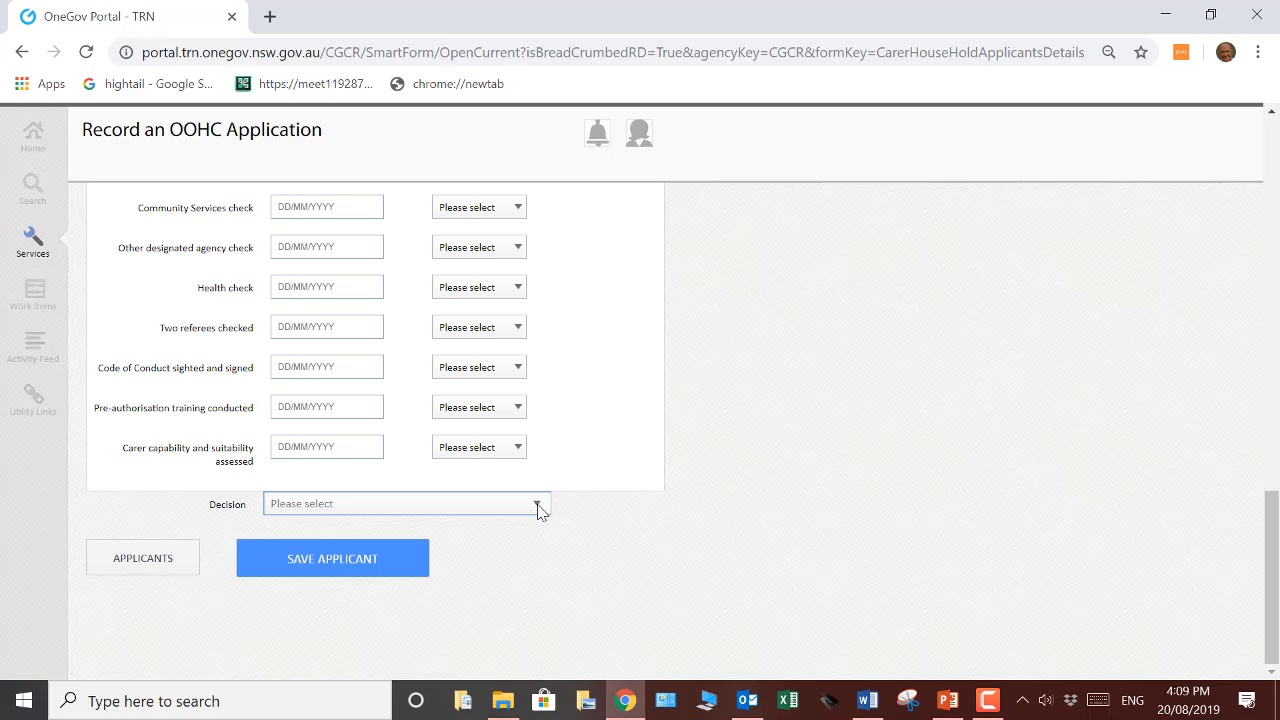
View the available decision options without choosing one, and save the applicant
left_click(538, 508)
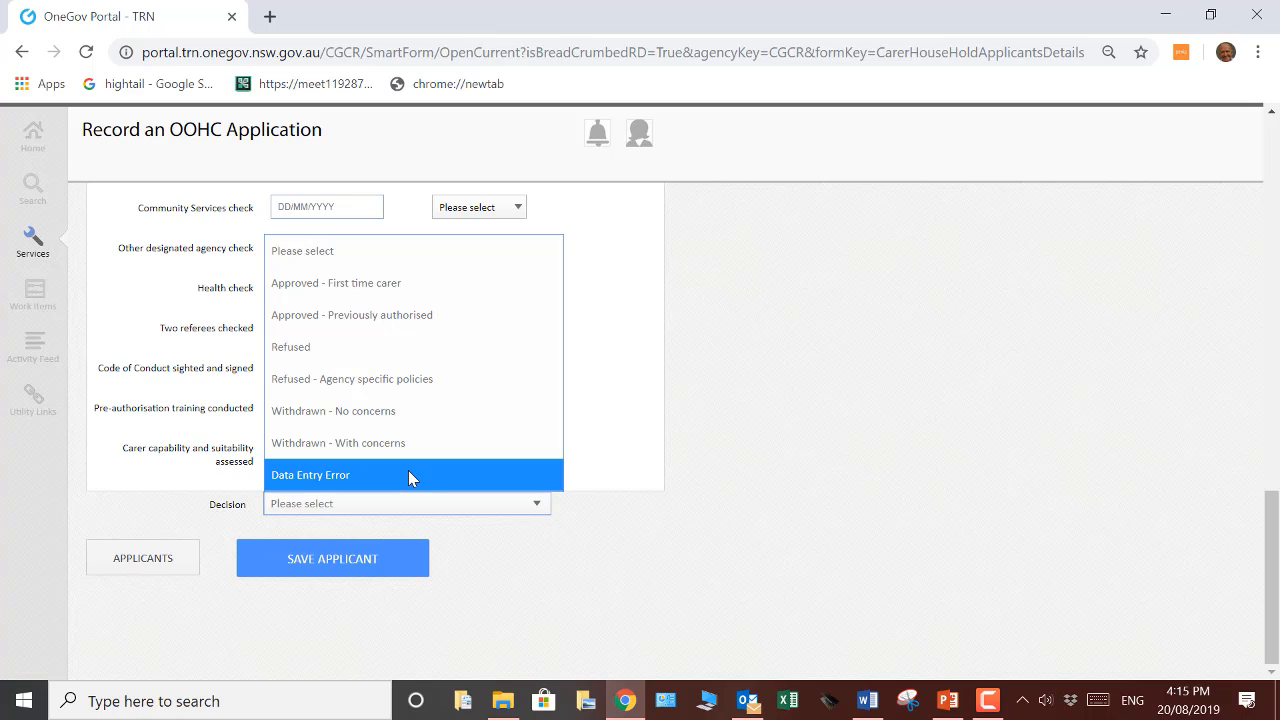
left_click(509, 534)
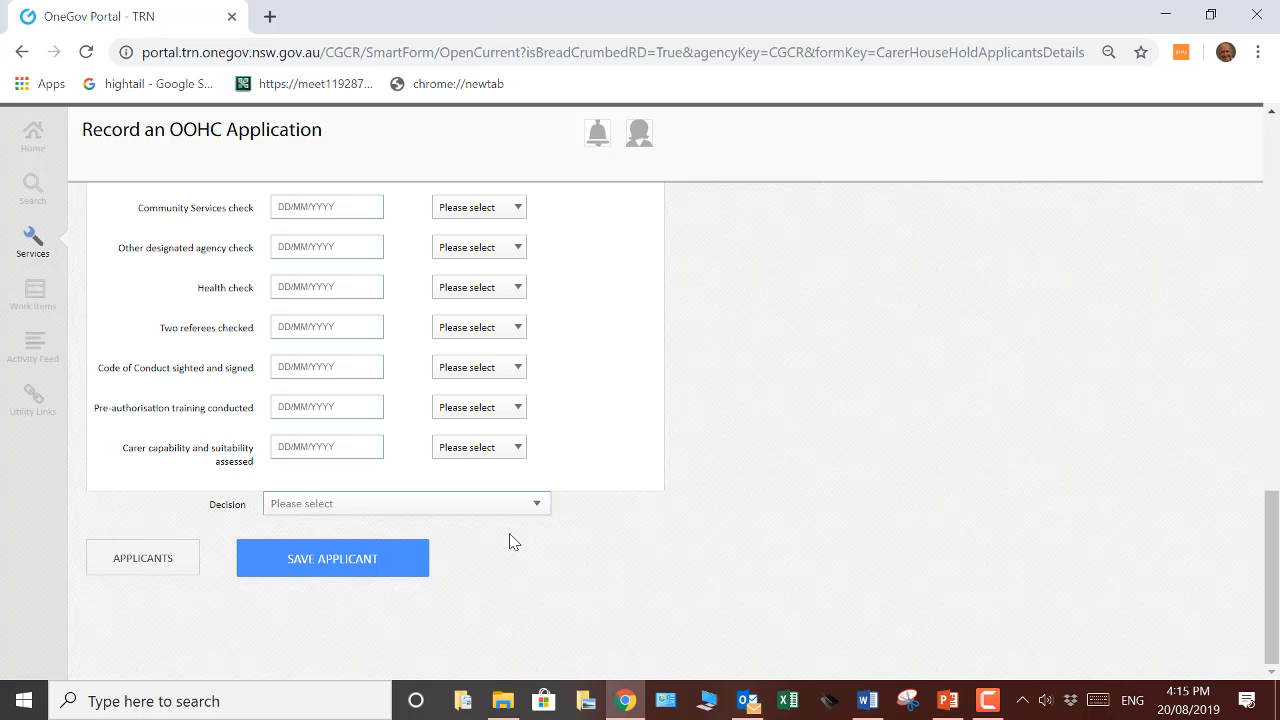
left_click(346, 566)
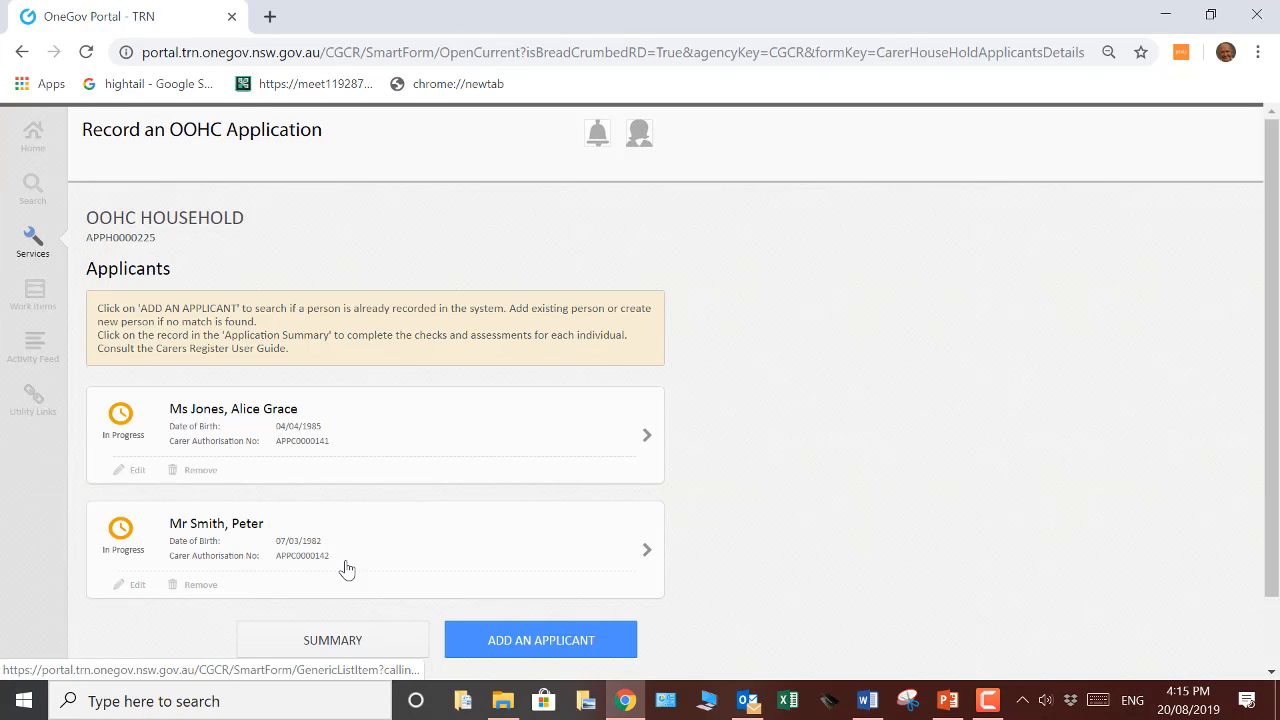